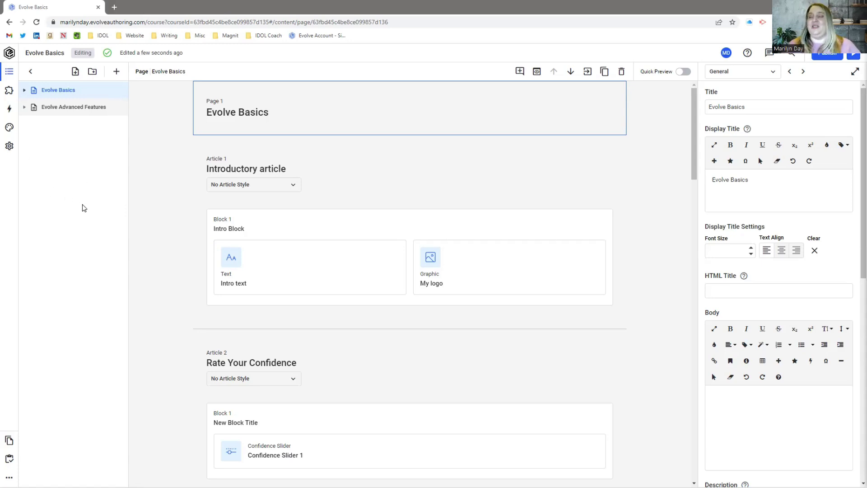
# Expand the Evolve Basics page and its Introductory article in the course outline, and select Intro Block and its Intro text component.
pyautogui.click(24, 90)
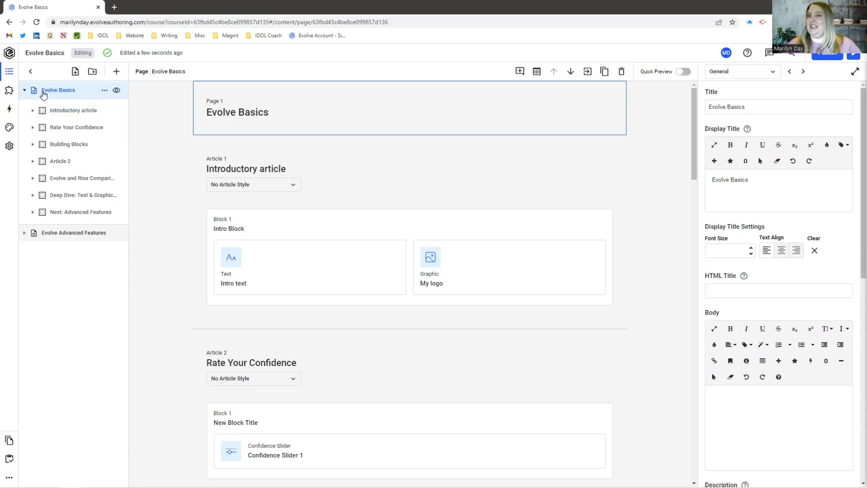
pyautogui.click(65, 113)
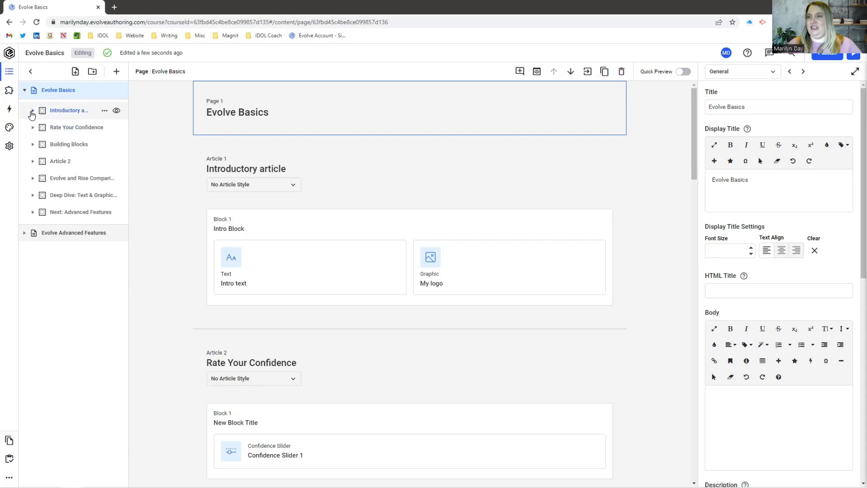
pyautogui.click(58, 128)
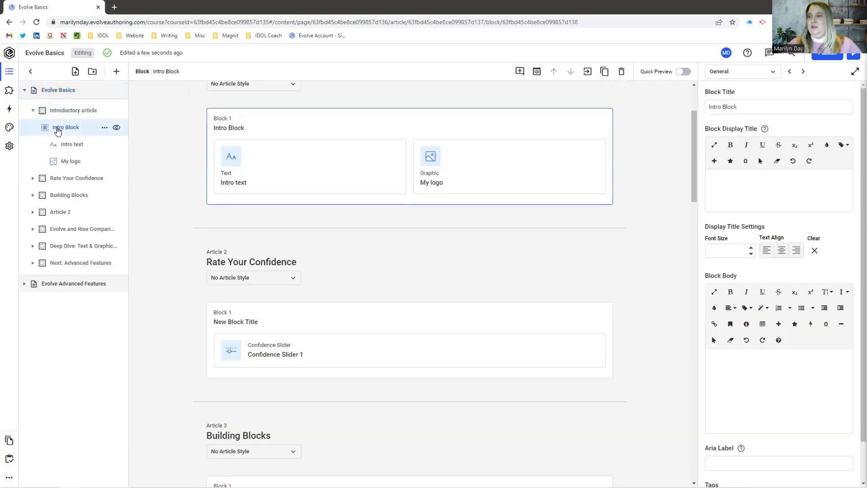
pyautogui.click(69, 146)
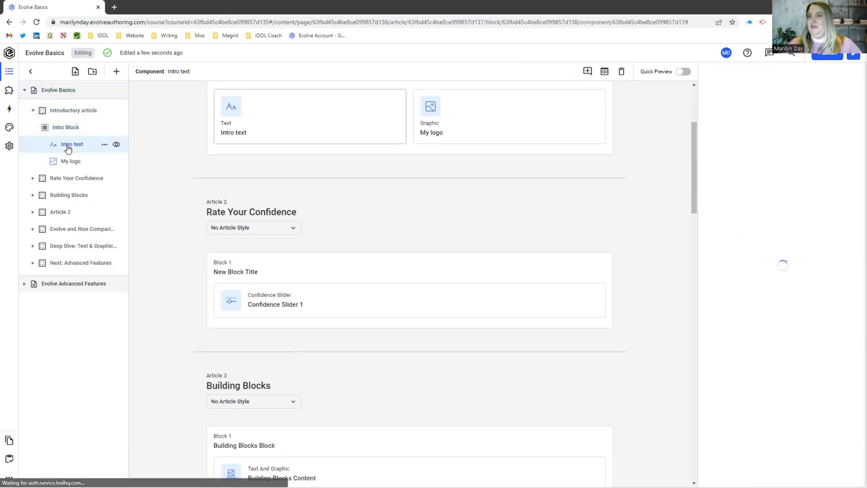
# Inspect the course hierarchy by opening the Evolve Basics page, Introductory article, Intro Block and Intro text component in turn.
pyautogui.click(63, 95)
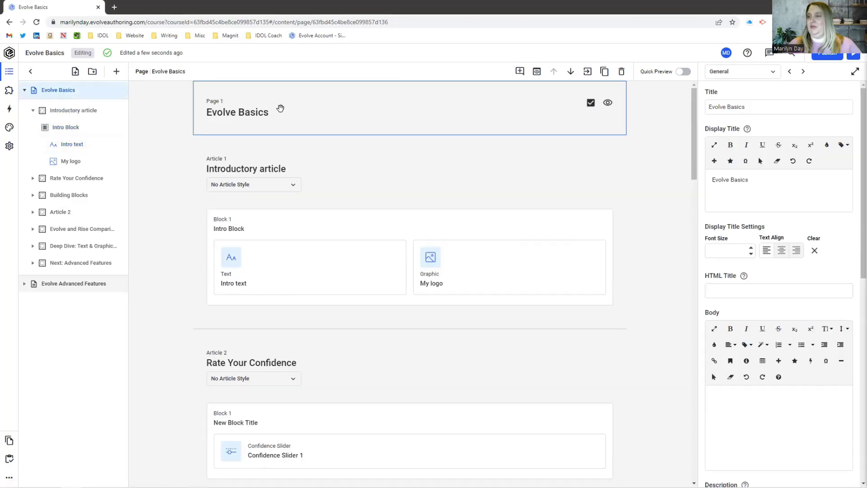
pyautogui.click(73, 111)
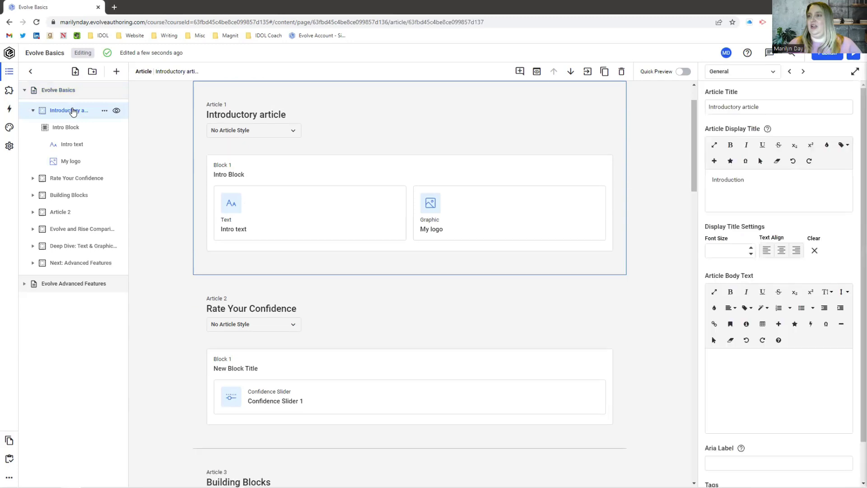
pyautogui.click(83, 130)
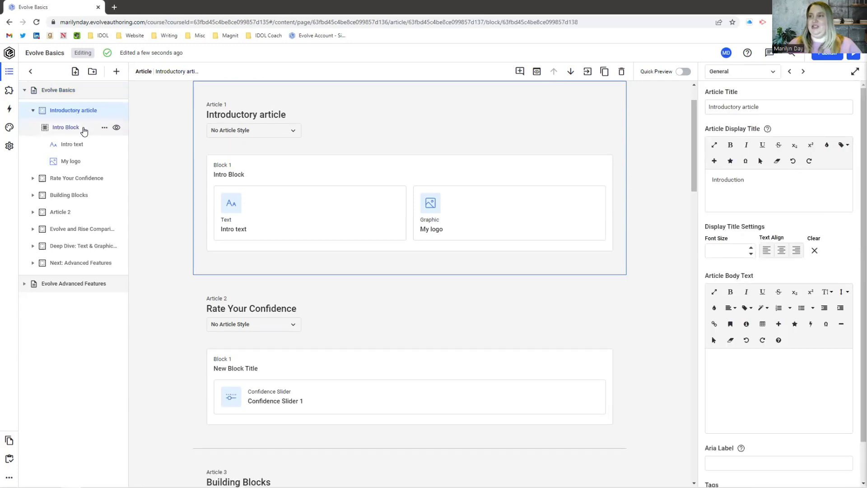
pyautogui.click(81, 145)
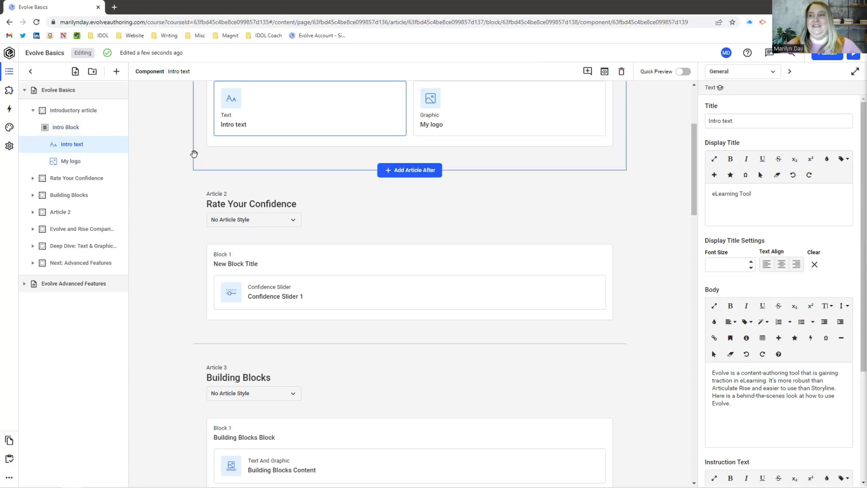
pyautogui.scroll(2, 231, 175)
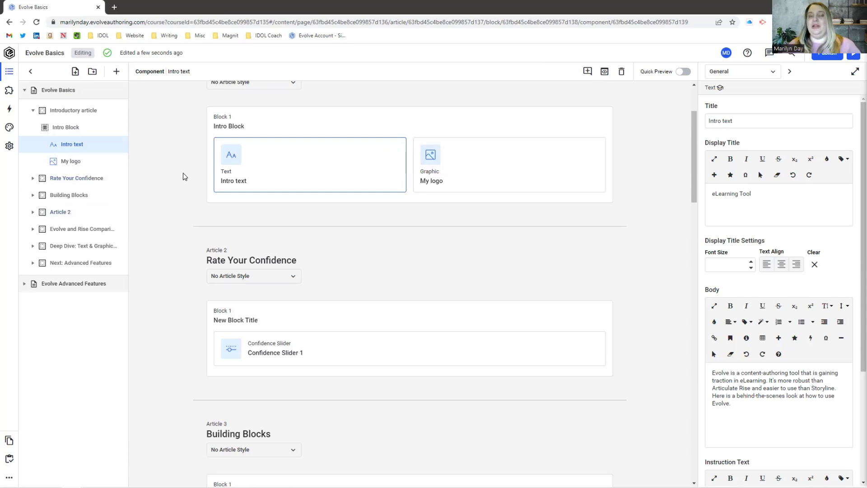
pyautogui.scroll(4, 182, 174)
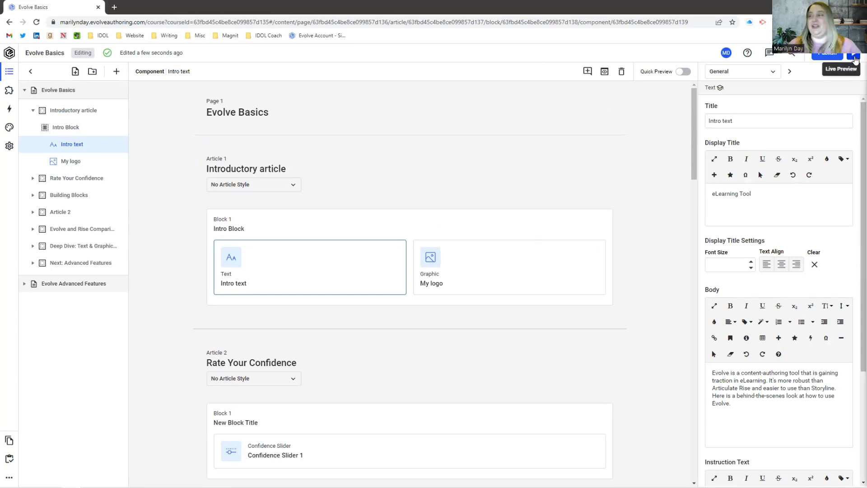
# Turn Quick Preview on and off again, and view the Evolve Basics page in the course's Live Preview.
pyautogui.click(680, 74)
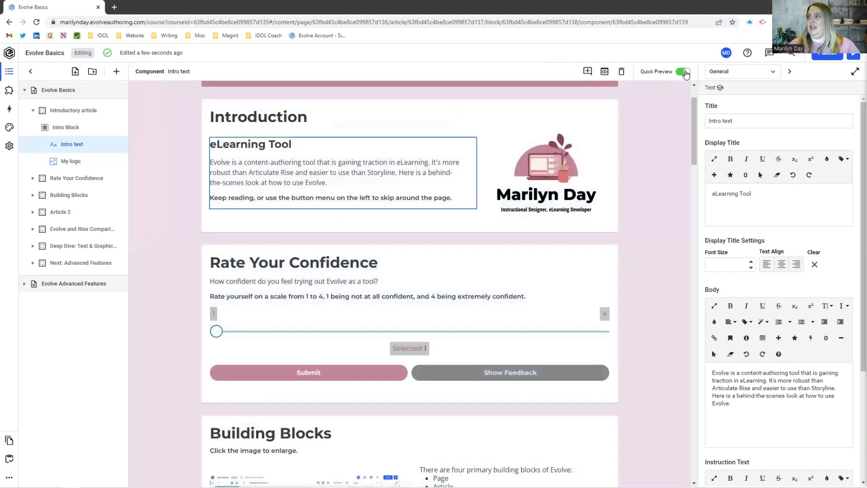
pyautogui.click(686, 73)
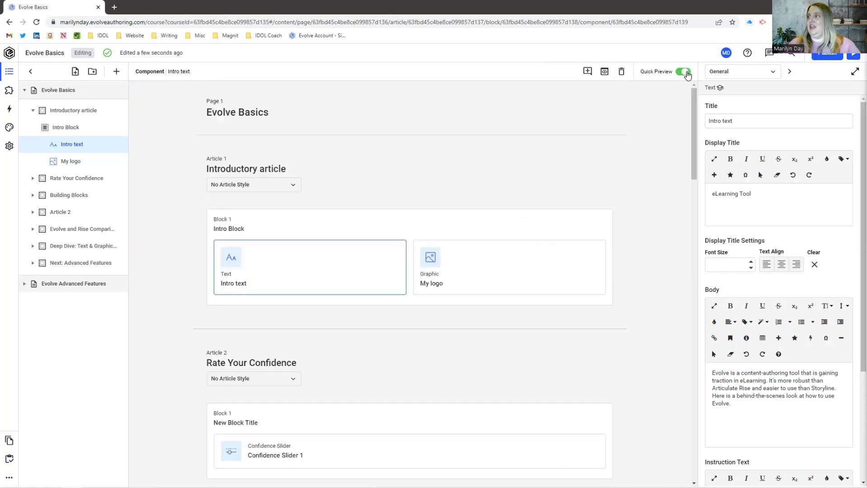
pyautogui.click(852, 57)
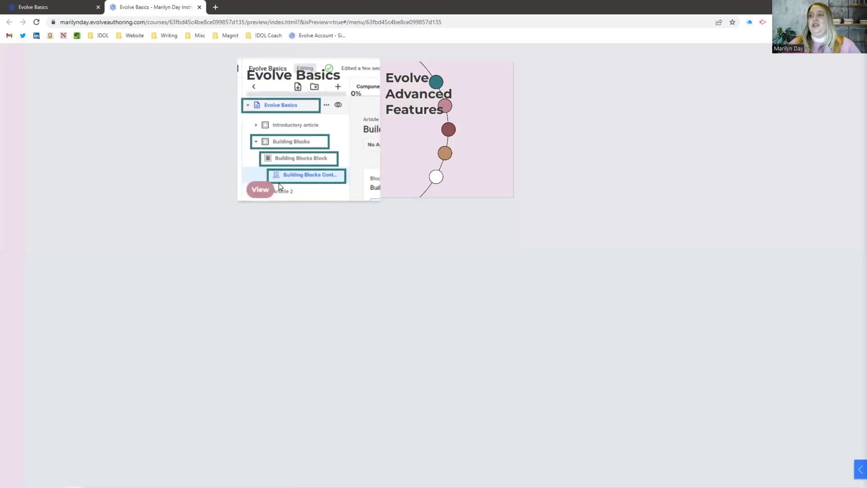
pyautogui.click(61, 9)
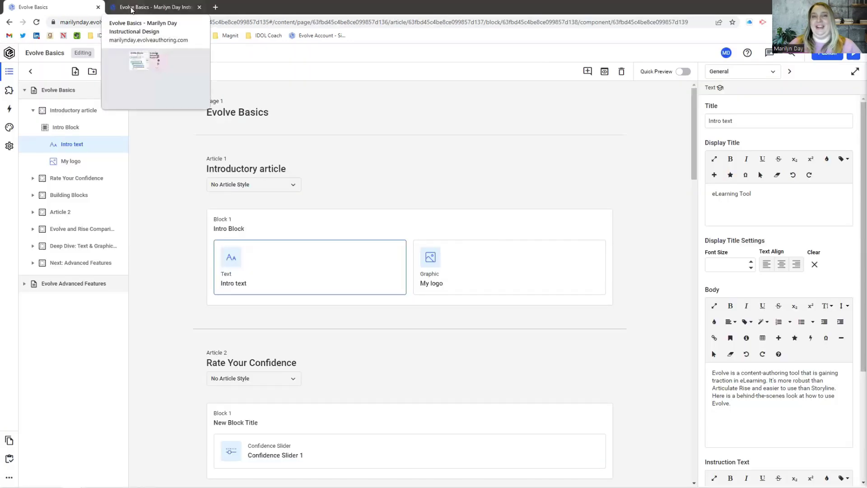
pyautogui.click(131, 8)
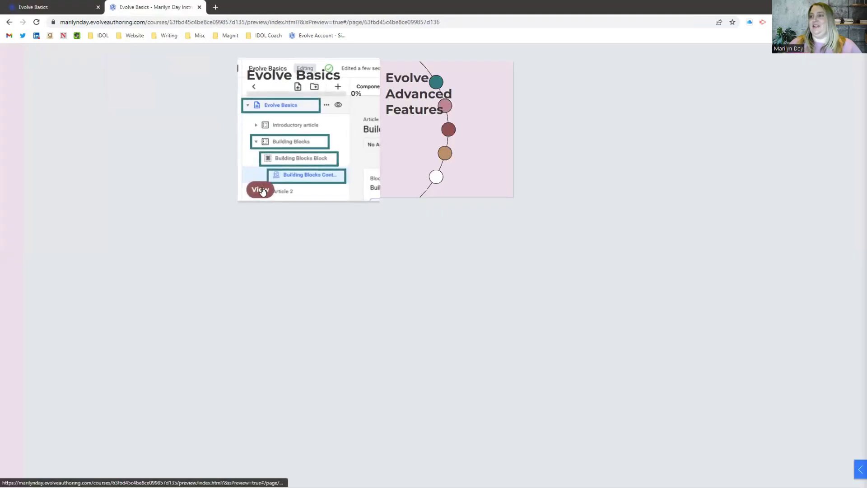
pyautogui.click(261, 189)
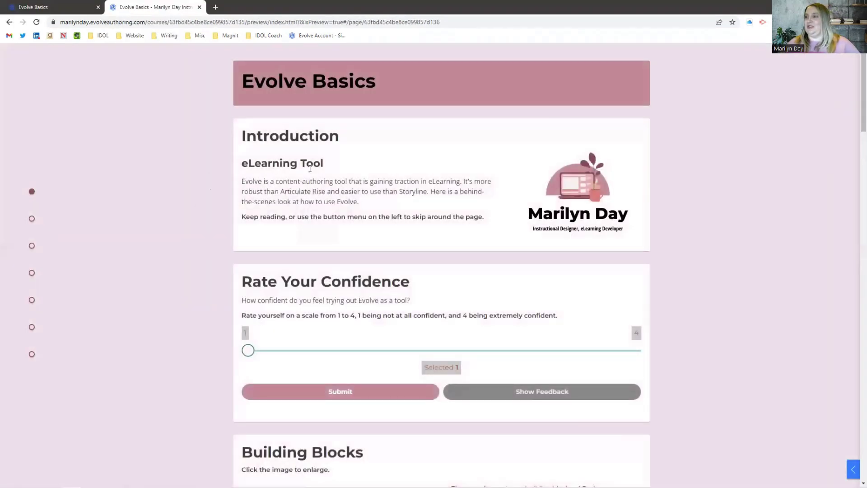
# Expand the Presentation, Interaction and Question sections of the half-width accordion and play the Meet Quercus video in the media grid.
pyautogui.scroll(-3, 209, 182)
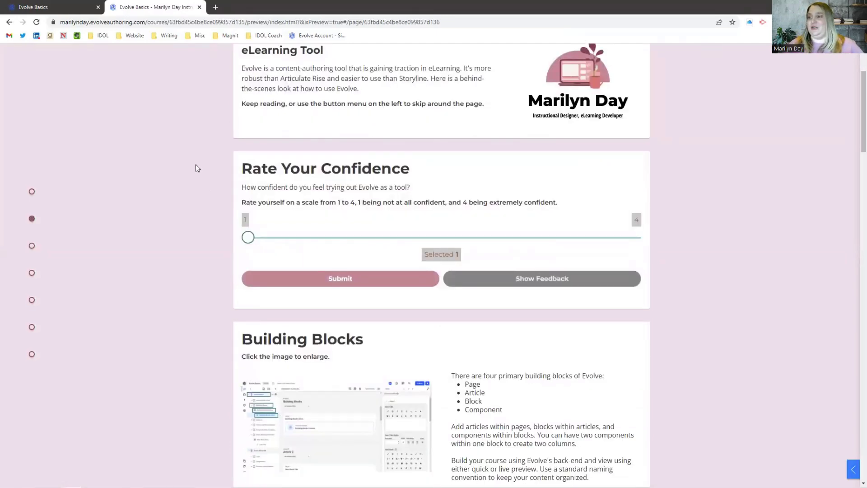
pyautogui.scroll(-6, 194, 158)
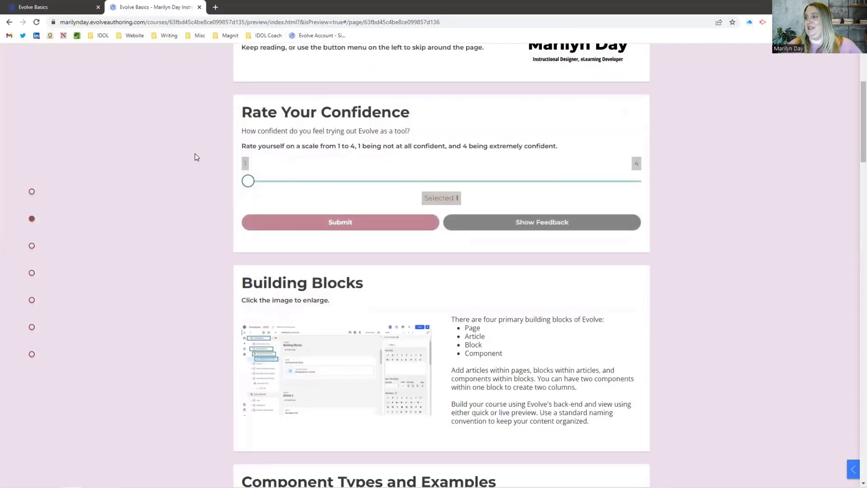
pyautogui.scroll(-4, 202, 166)
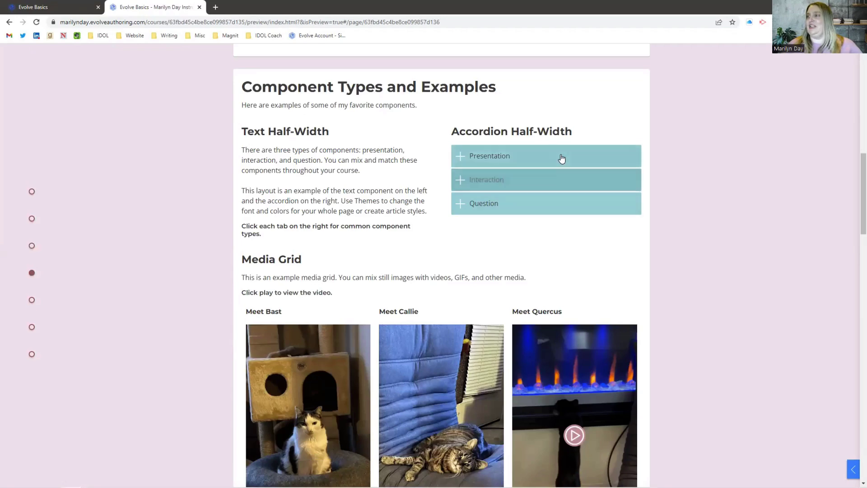
pyautogui.click(563, 161)
pyautogui.click(536, 242)
pyautogui.click(534, 298)
pyautogui.scroll(-5, 354, 129)
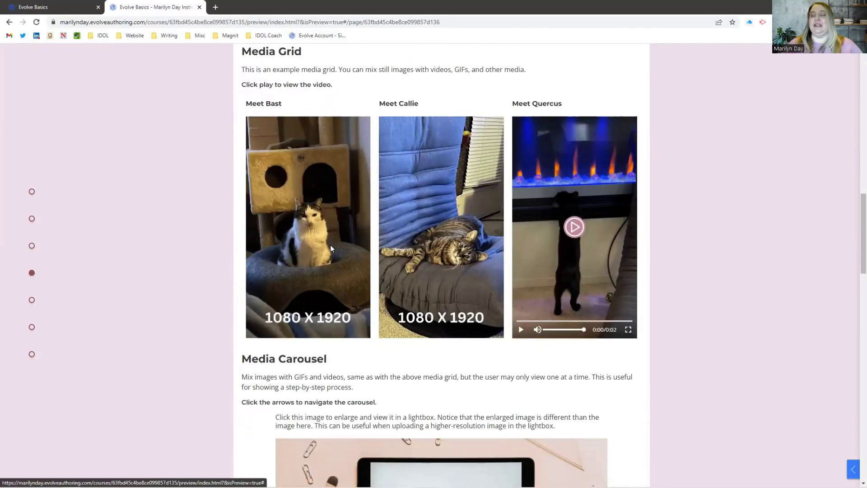
pyautogui.click(574, 226)
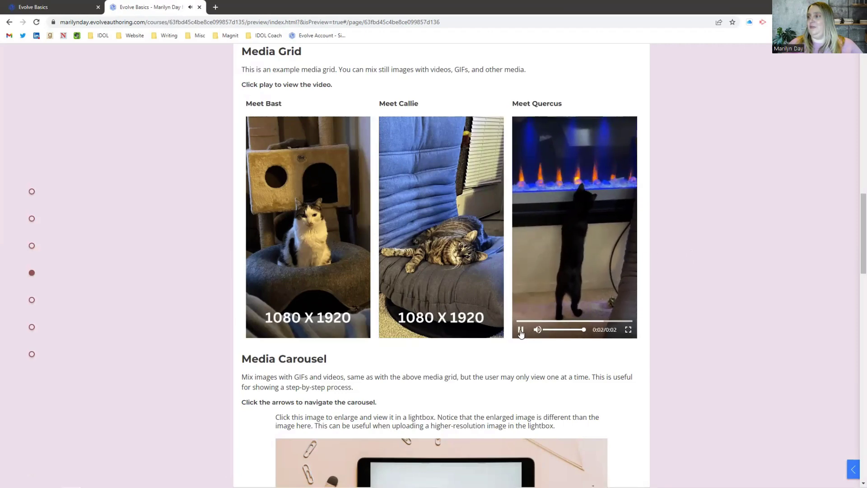
# Browse the Media Carousel to the third slide and back to the first, and view the first image in its lightbox before closing it.
pyautogui.scroll(-4, 641, 232)
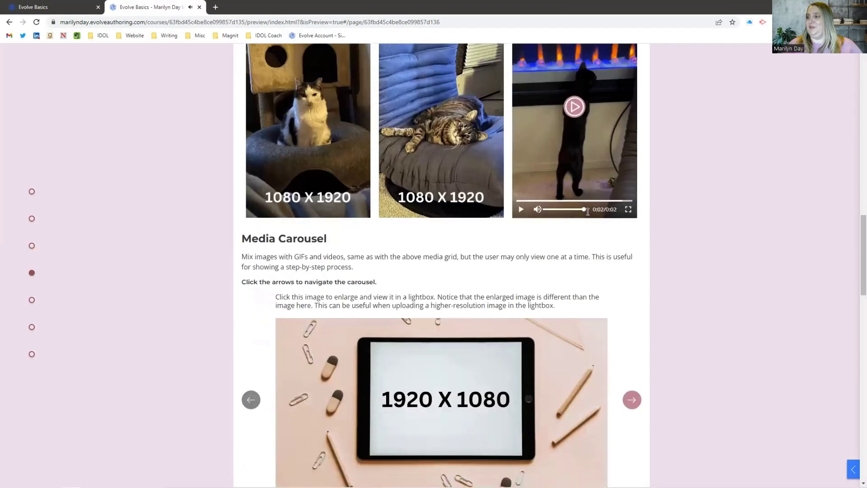
pyautogui.scroll(-1, 656, 244)
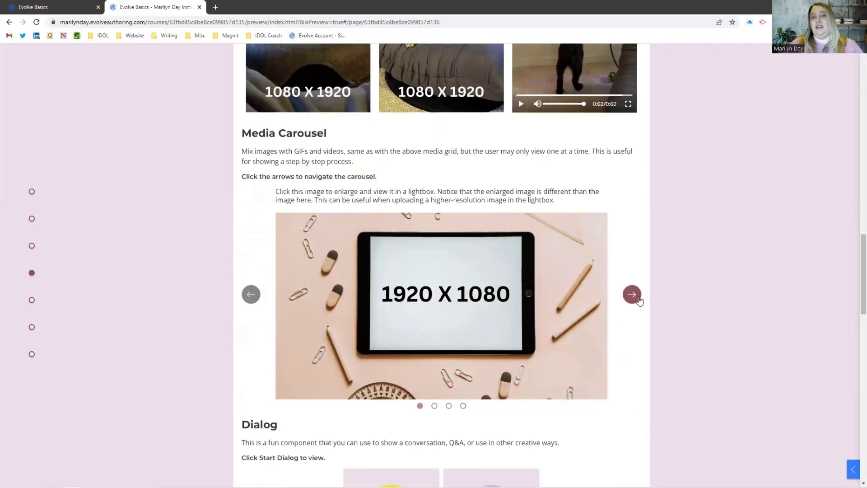
pyautogui.click(640, 300)
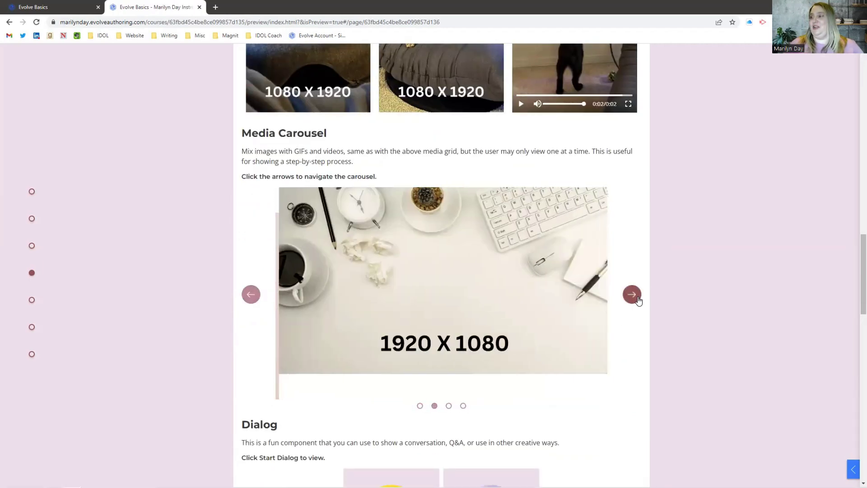
pyautogui.click(639, 300)
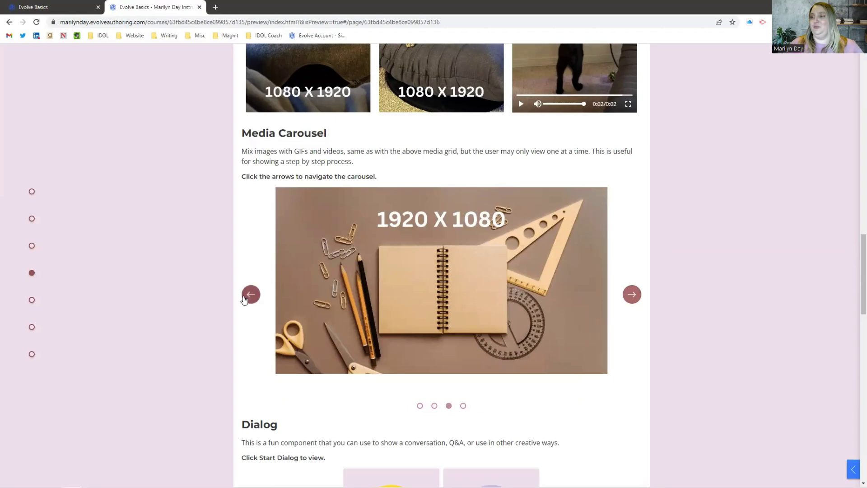
pyautogui.click(245, 298)
pyautogui.click(244, 298)
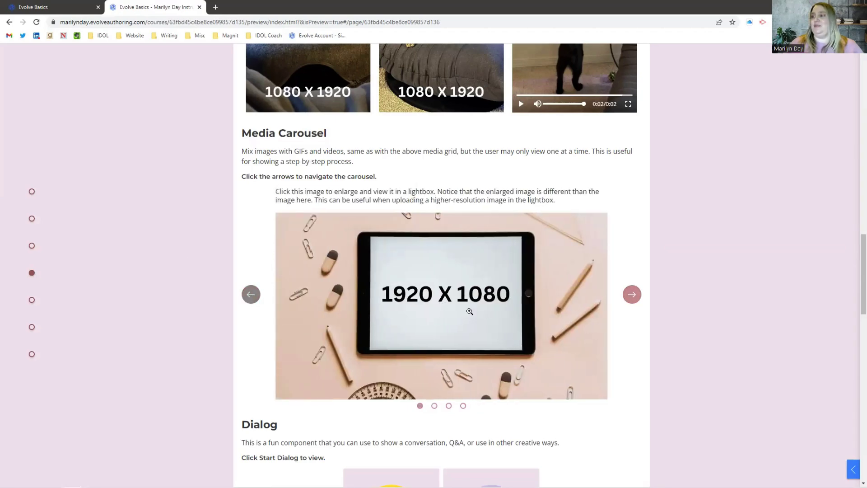
pyautogui.click(471, 307)
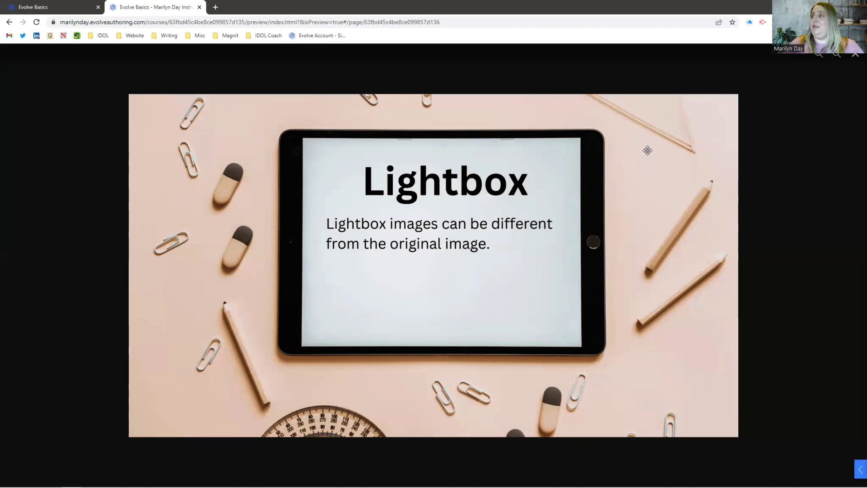
pyautogui.click(854, 57)
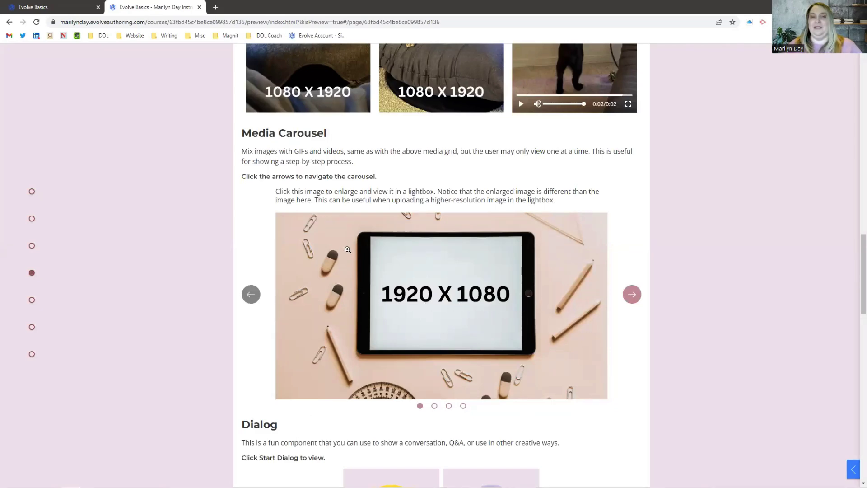
# Start the conversation between the two avatars in the Dialog component.
pyautogui.scroll(-5, 342, 239)
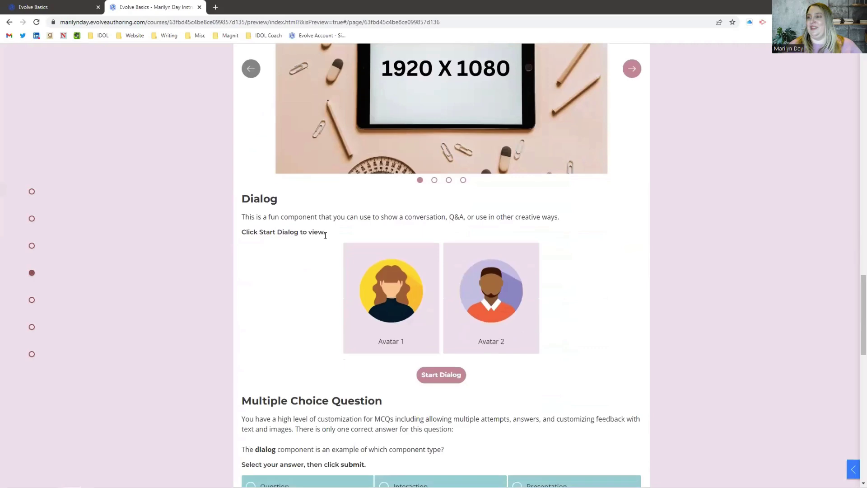
pyautogui.scroll(-1, 309, 249)
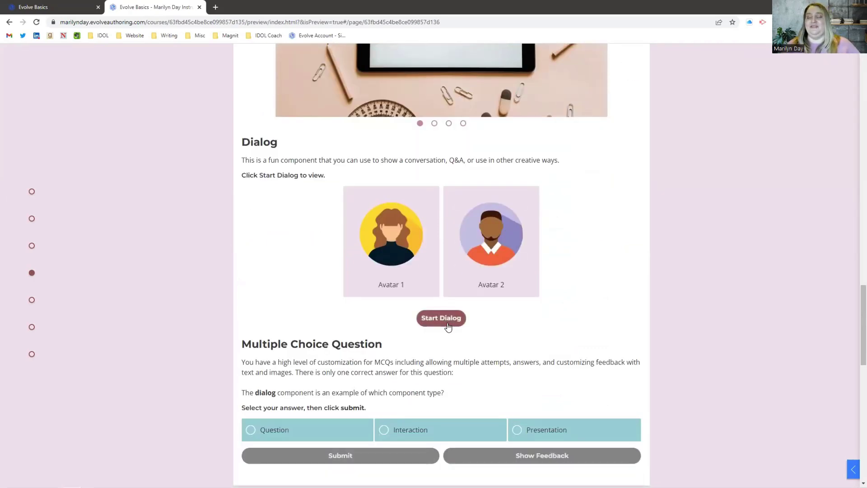
pyautogui.click(448, 325)
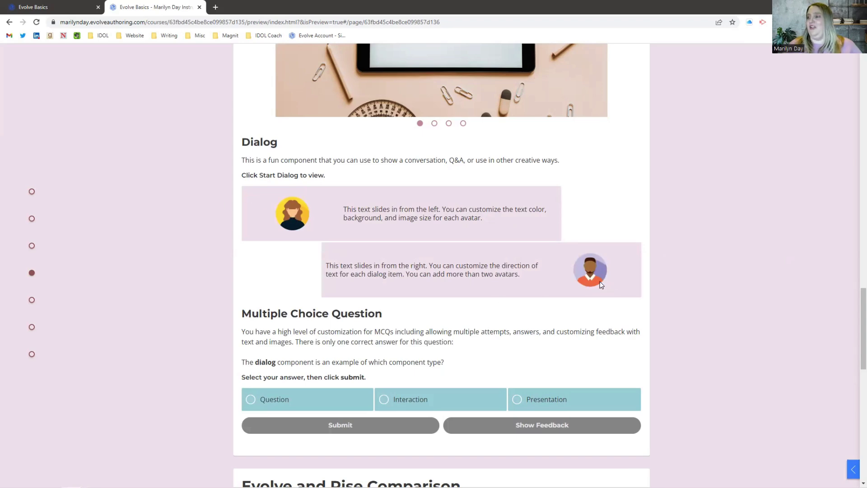
# Submit Question as the multiple choice answer, dismiss the feedback and reveal the correct answer.
pyautogui.scroll(-3, 417, 261)
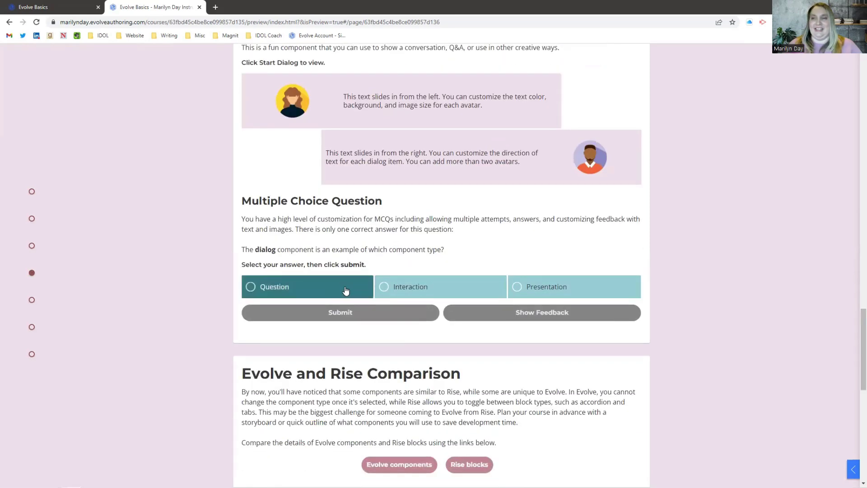
pyautogui.click(345, 290)
pyautogui.click(341, 312)
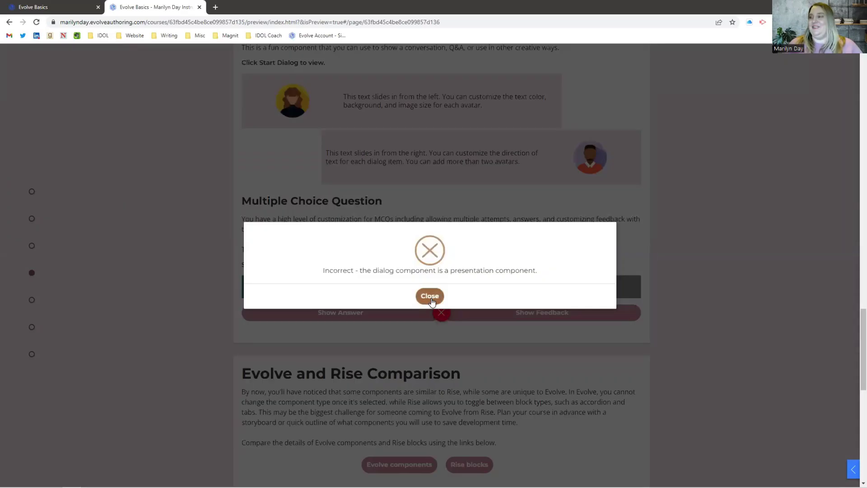
pyautogui.click(431, 300)
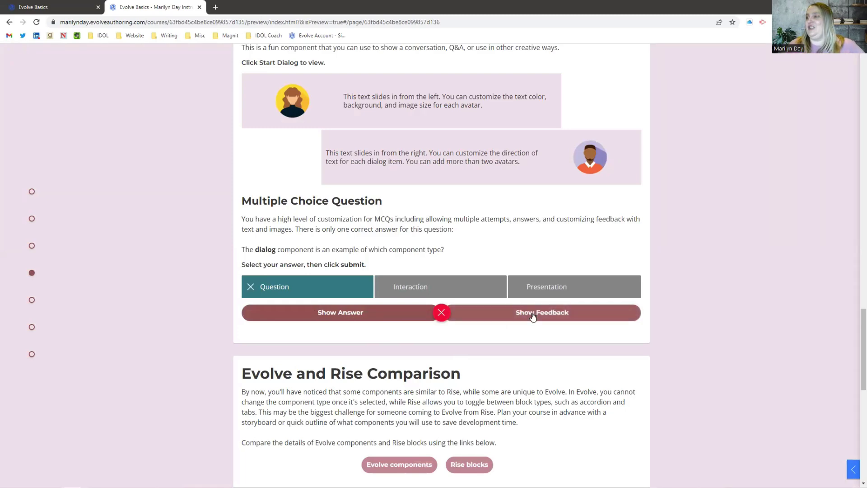
pyautogui.click(337, 318)
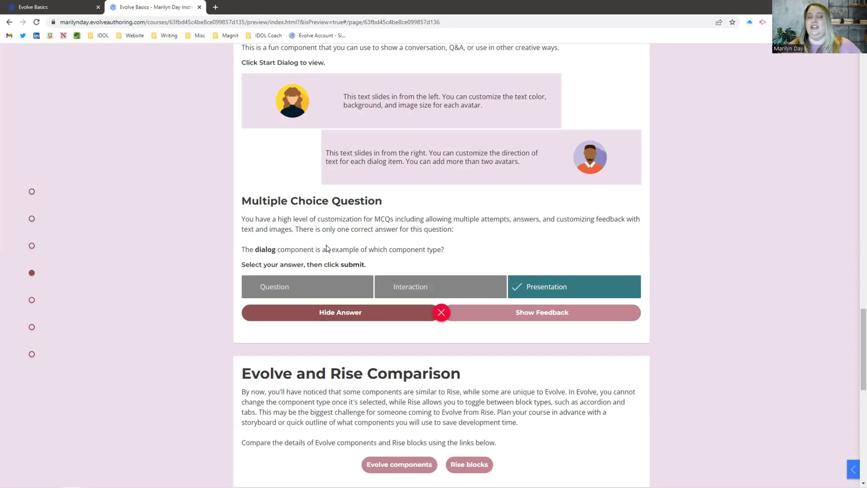
# View the Evolve and Rise Comparison section in the preview and return to the course editor.
pyautogui.scroll(-1, 348, 263)
pyautogui.scroll(-4, 348, 263)
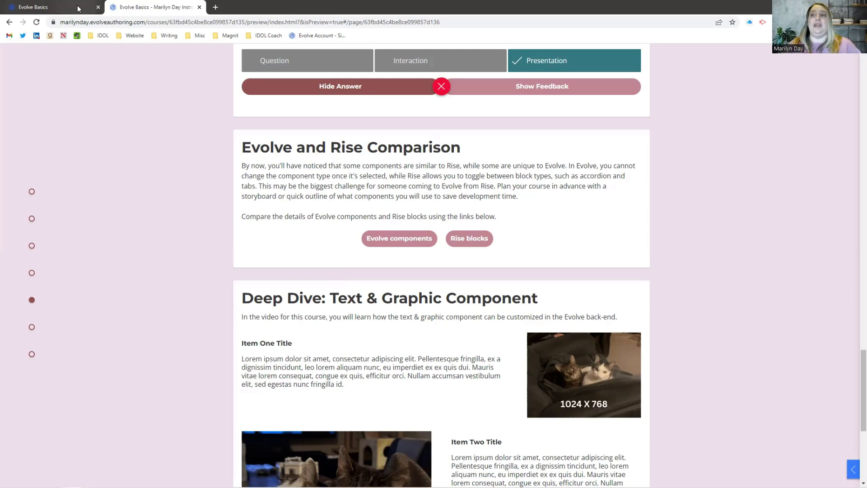
pyautogui.moveTo(78, 12)
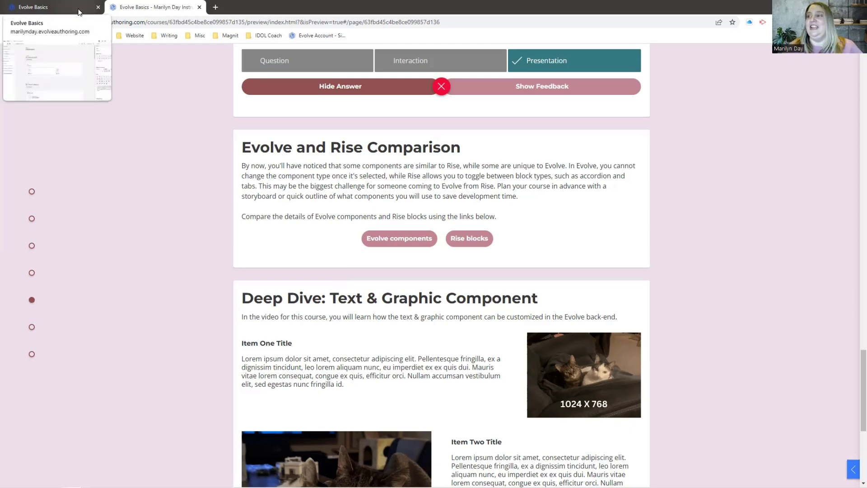
pyautogui.click(78, 13)
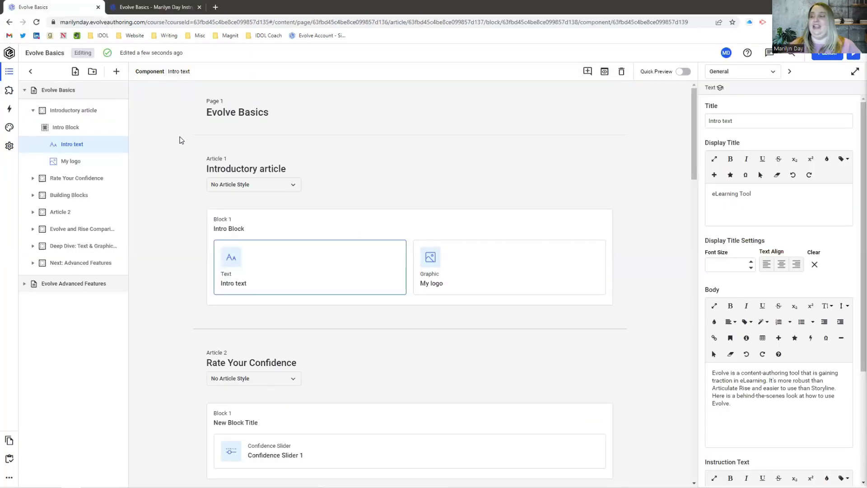
# Open the Items settings of the half-width Accordion component in Article 2.
pyautogui.scroll(-6, 505, 253)
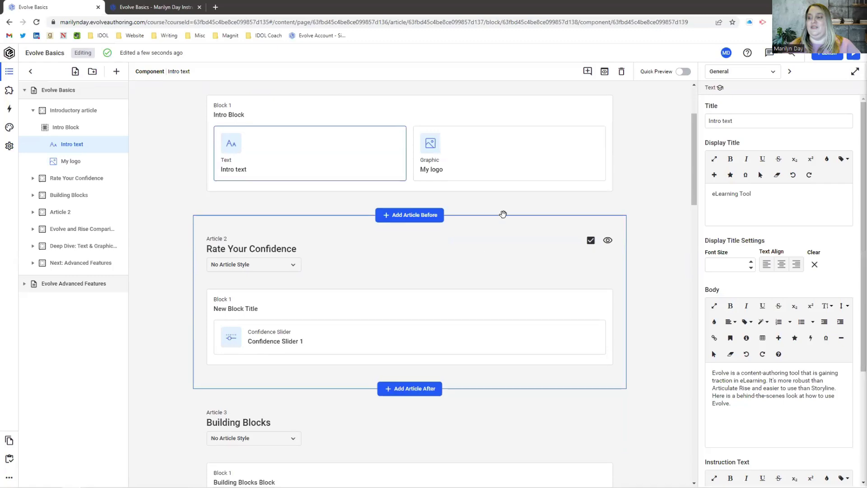
pyautogui.scroll(-5, 513, 226)
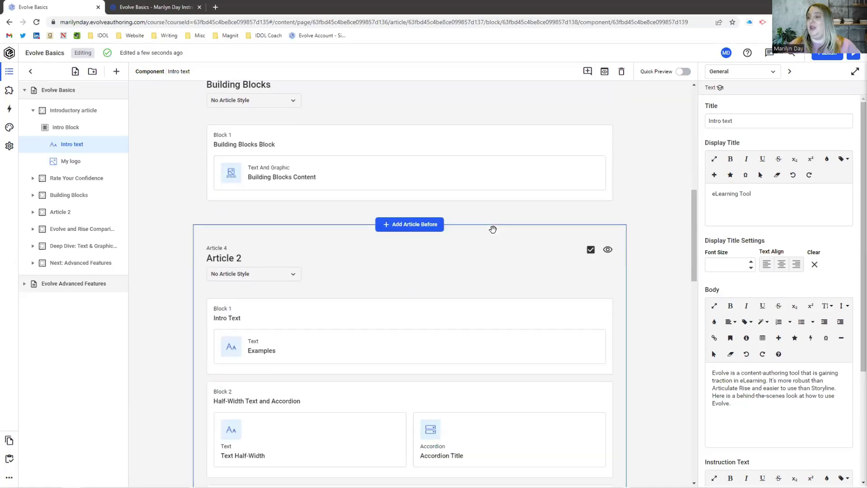
pyautogui.click(480, 383)
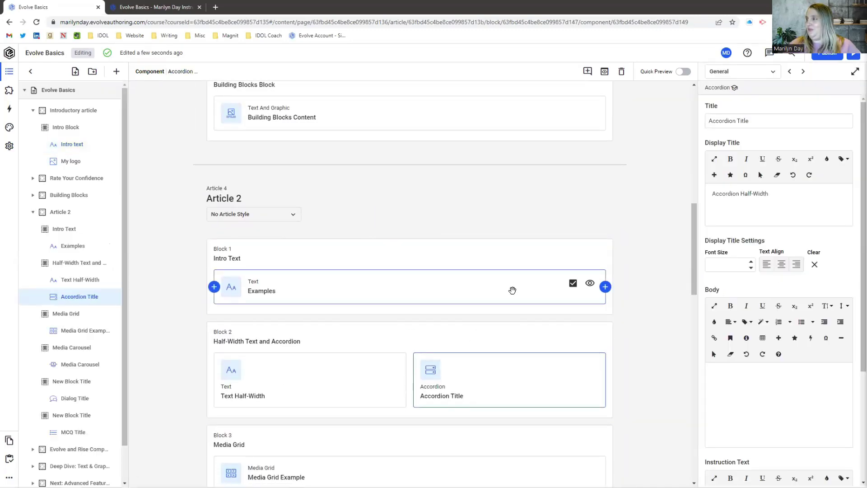
pyautogui.scroll(-3, 492, 282)
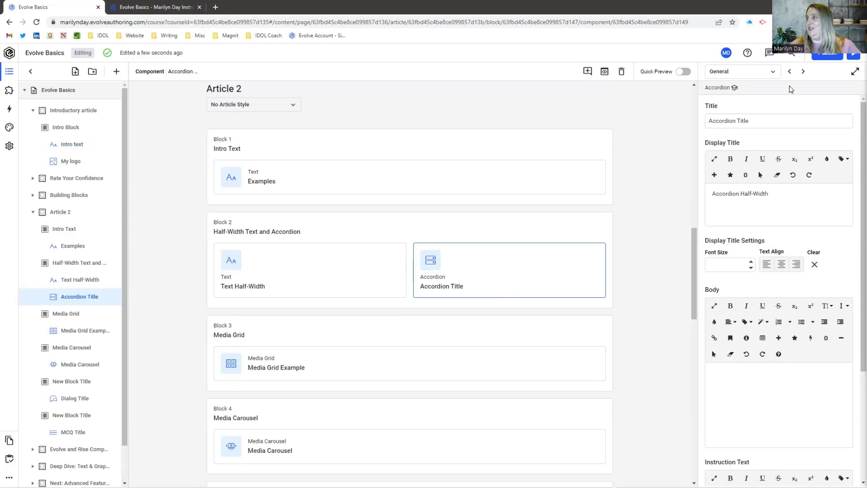
pyautogui.click(803, 72)
pyautogui.click(803, 72)
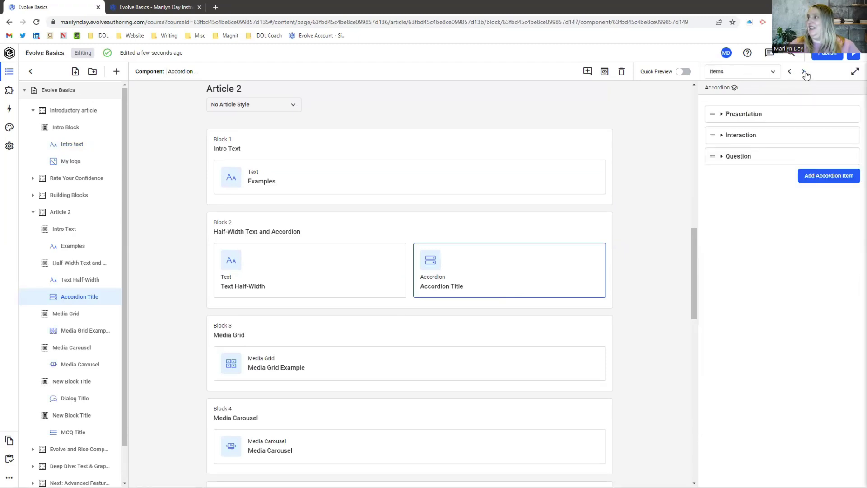
# Expand the accordion's Question item and examine its body text, media and image settings.
pyautogui.click(731, 159)
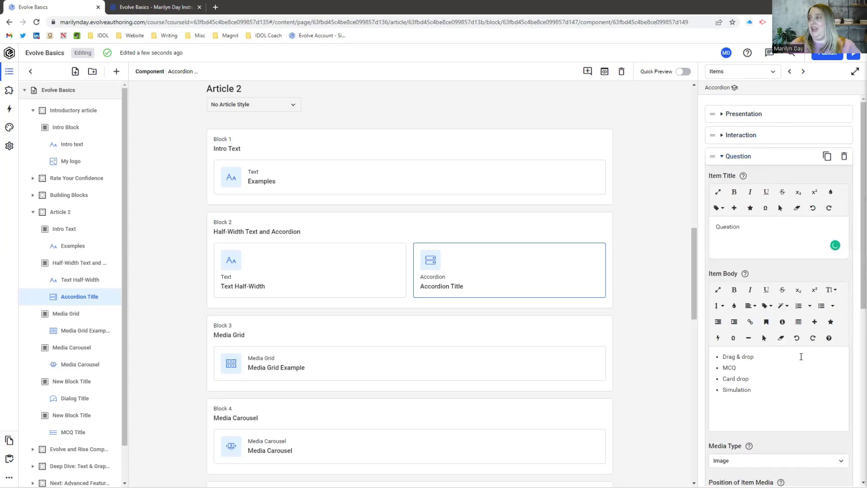
pyautogui.scroll(-1, 797, 354)
pyautogui.click(792, 368)
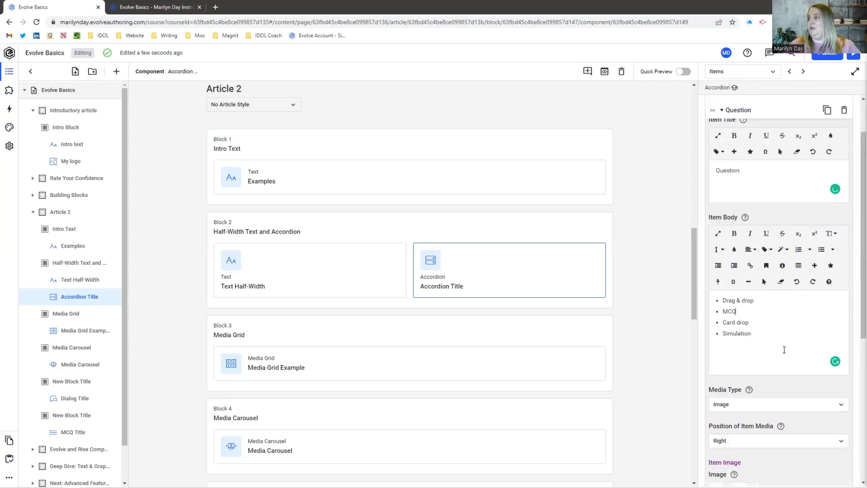
pyautogui.scroll(-5, 774, 352)
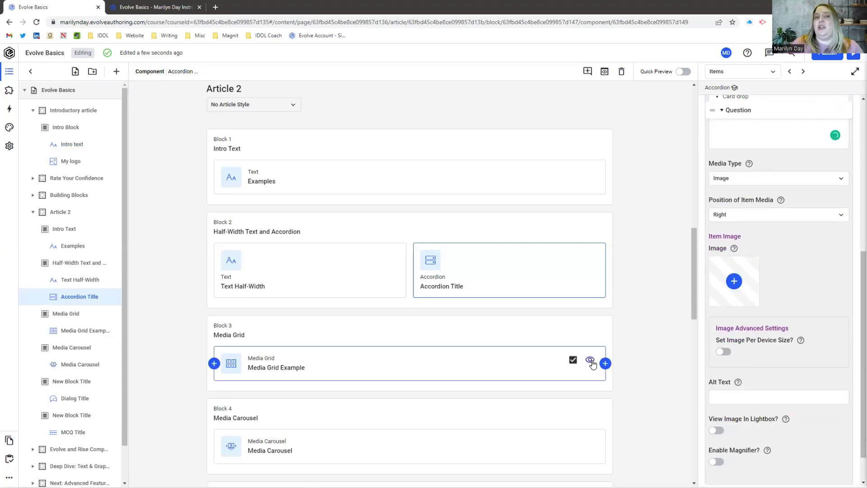
pyautogui.moveTo(592, 361)
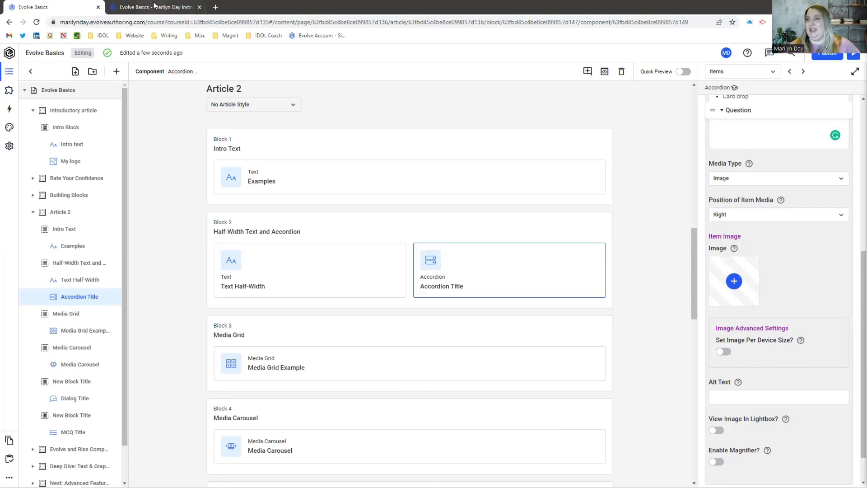
# Switch to the course preview and view the Deep Dive: Text & Graphic Component section through to the page's end.
pyautogui.hotkey('ctrl', 'Tab')
pyautogui.scroll(-4, 239, 259)
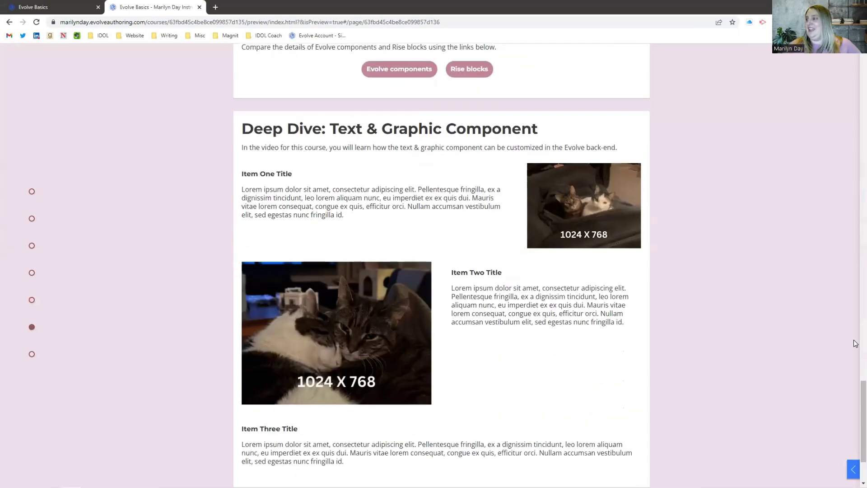
pyautogui.scroll(-1, 854, 414)
pyautogui.scroll(-1, 855, 415)
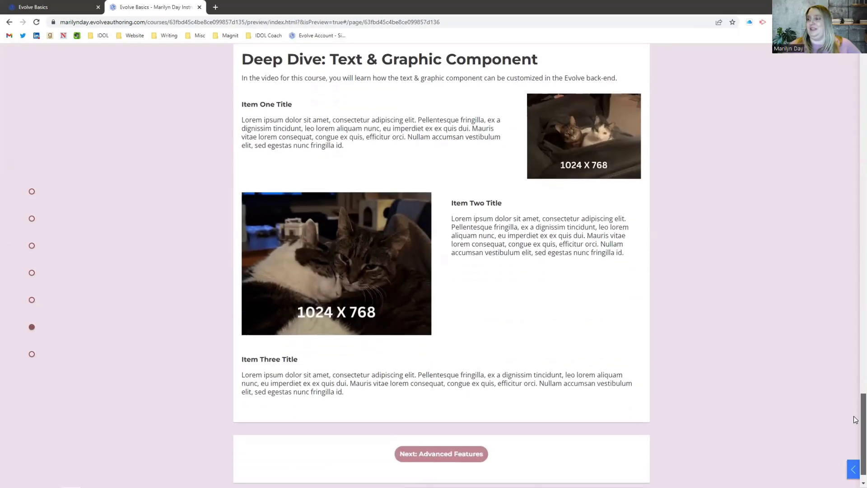
pyautogui.scroll(1, 854, 419)
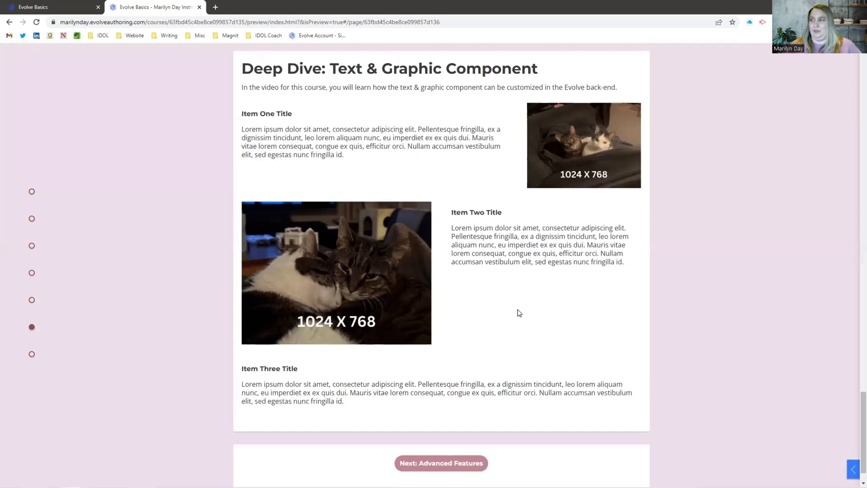
# Return to the course editor and open the Text and Graphic component inside the Deep Dive article's block.
pyautogui.click(57, 8)
pyautogui.scroll(-2, 372, 286)
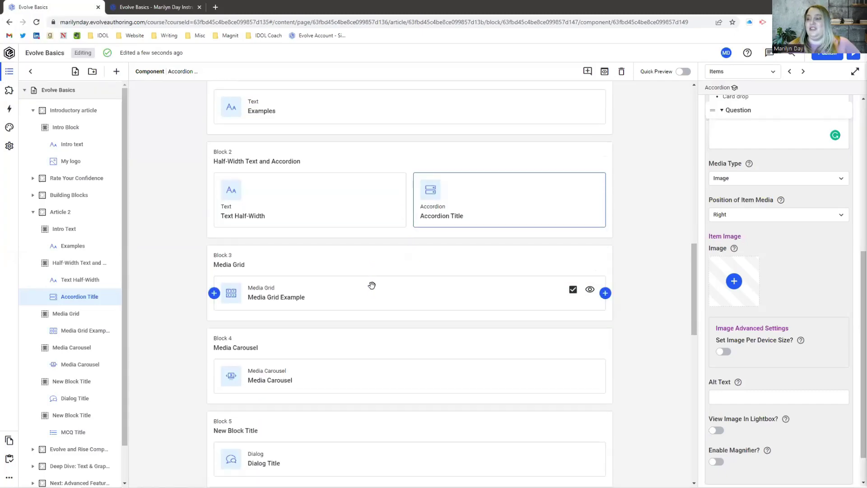
pyautogui.scroll(-8, 372, 286)
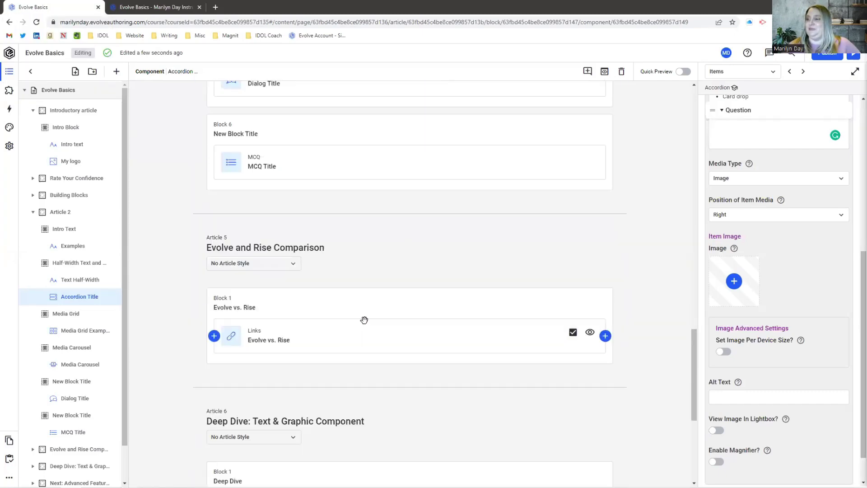
pyautogui.scroll(-5, 364, 320)
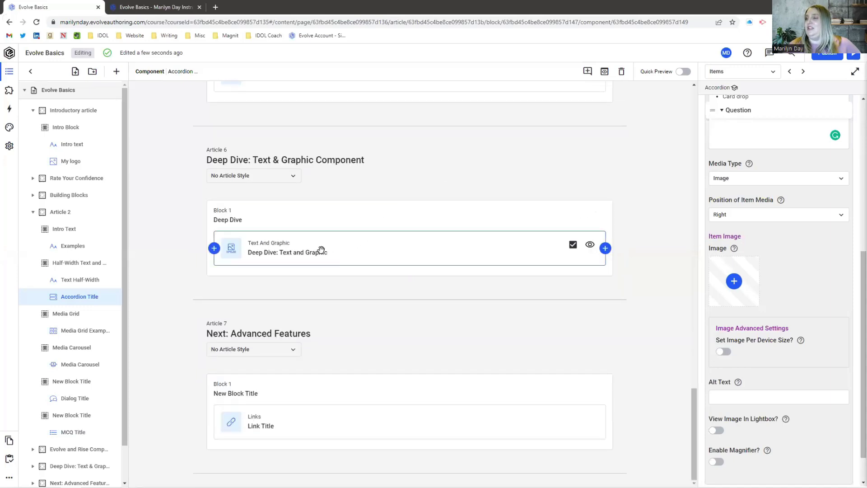
pyautogui.click(259, 160)
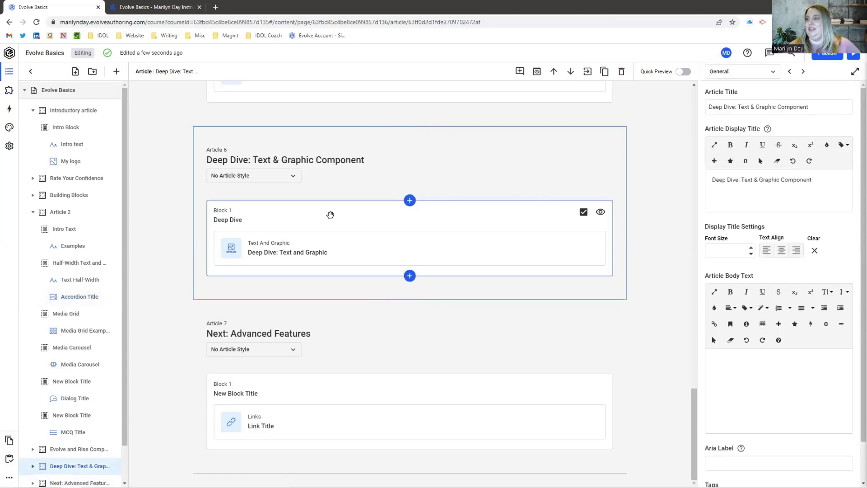
pyautogui.click(330, 215)
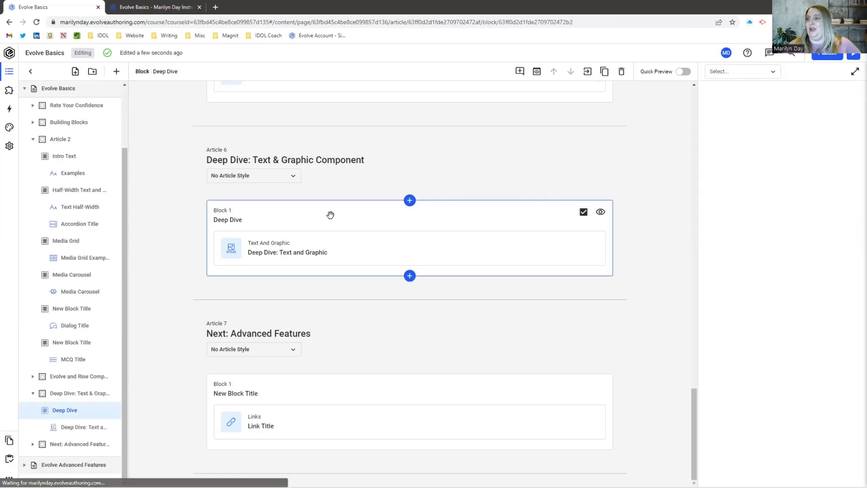
pyautogui.click(338, 252)
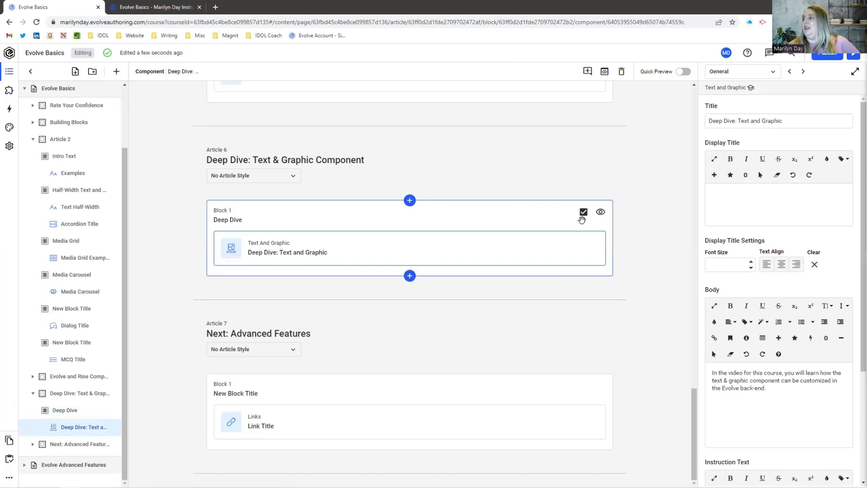
# Check the Grammarly suggestions in the Deep Dive component's body text and turn Grammarly off for the editor site.
pyautogui.scroll(-3, 811, 327)
pyautogui.click(750, 307)
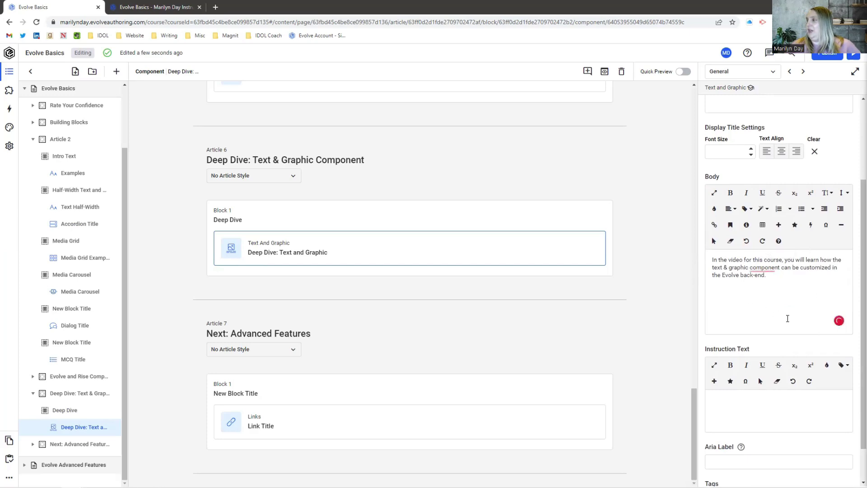
pyautogui.moveTo(775, 271)
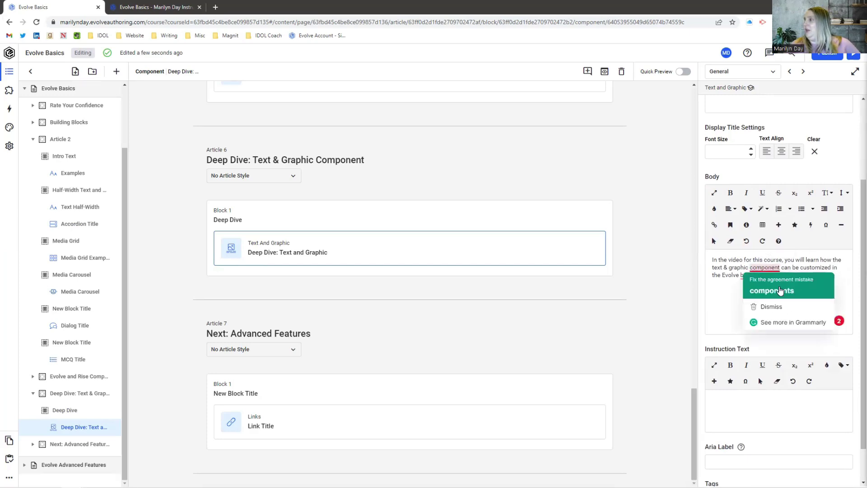
pyautogui.click(740, 287)
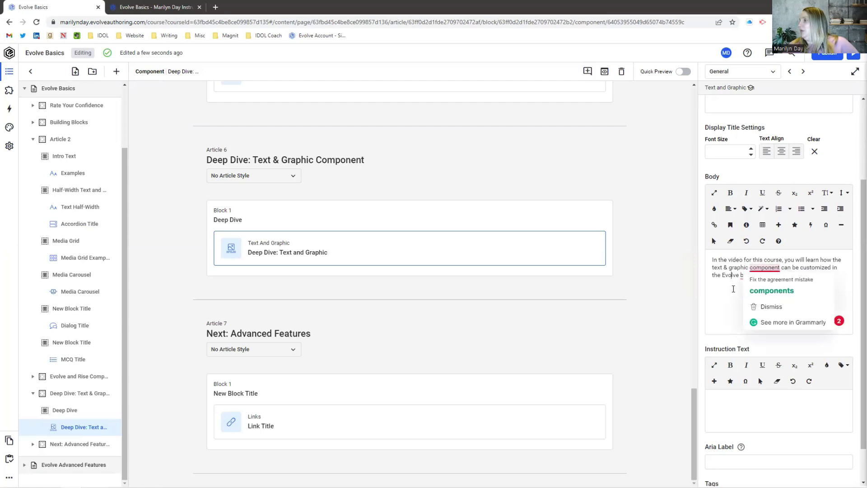
pyautogui.moveTo(753, 276)
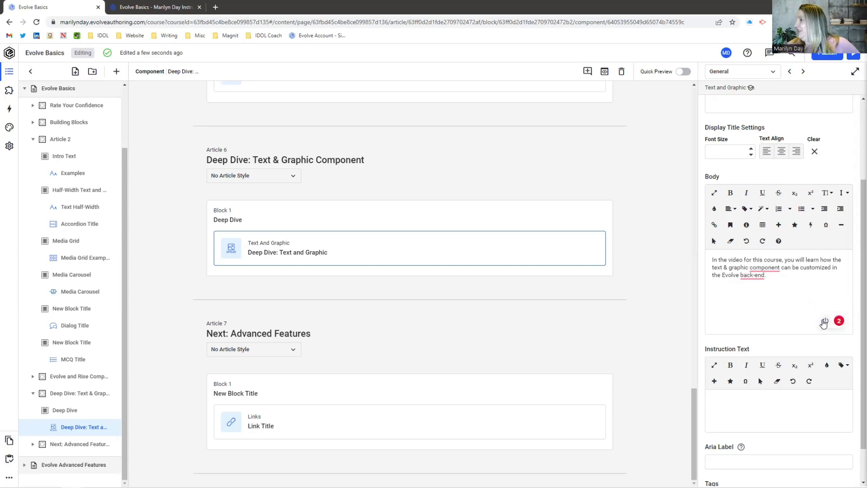
pyautogui.click(825, 321)
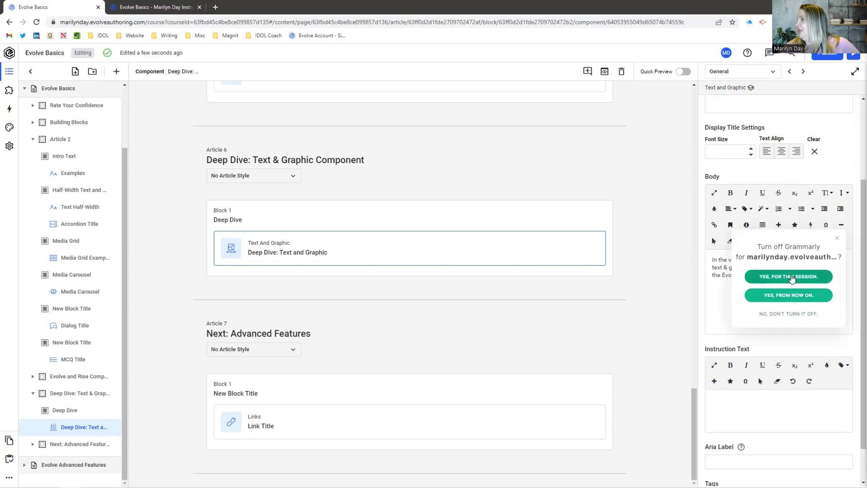
pyautogui.click(789, 314)
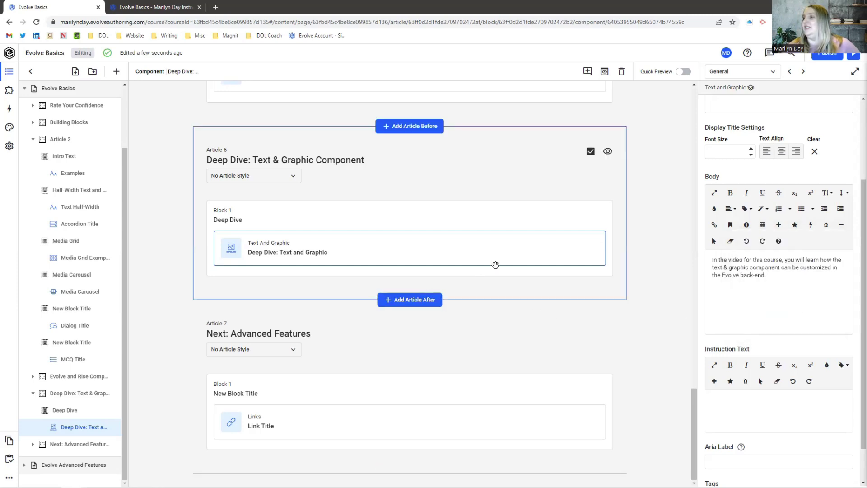
# Compare the general settings of the Deep Dive article, its block and its Text and Graphic component in turn.
pyautogui.click(410, 165)
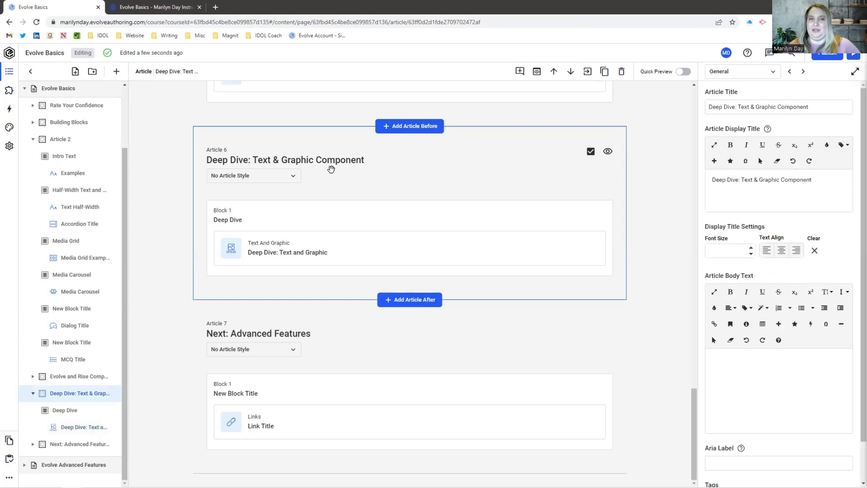
pyautogui.click(368, 219)
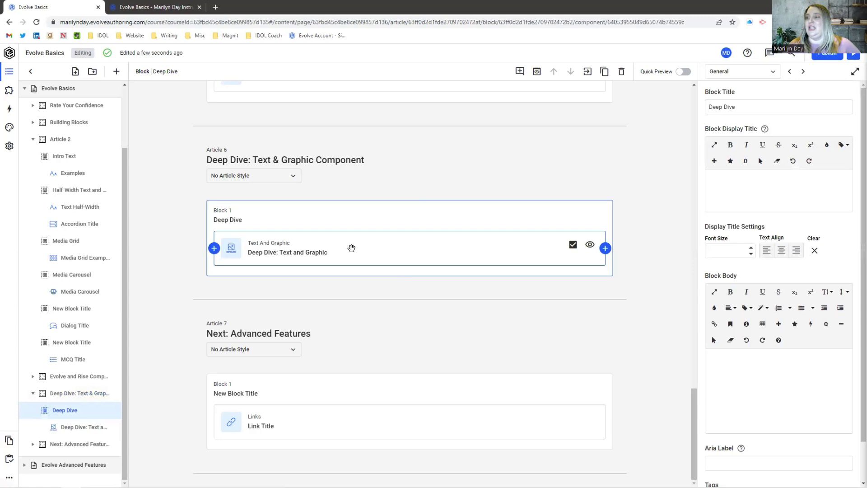
pyautogui.click(351, 247)
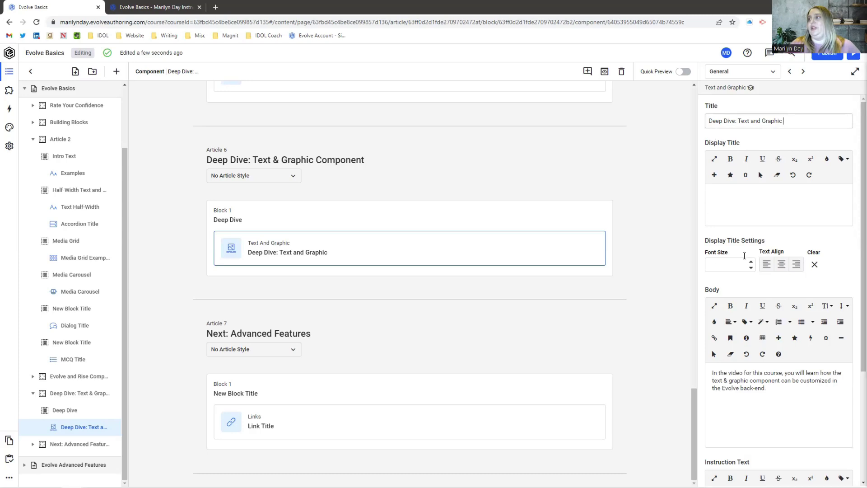
# View the Text and Graphic component's Animations settings and return to its General settings.
pyautogui.click(732, 73)
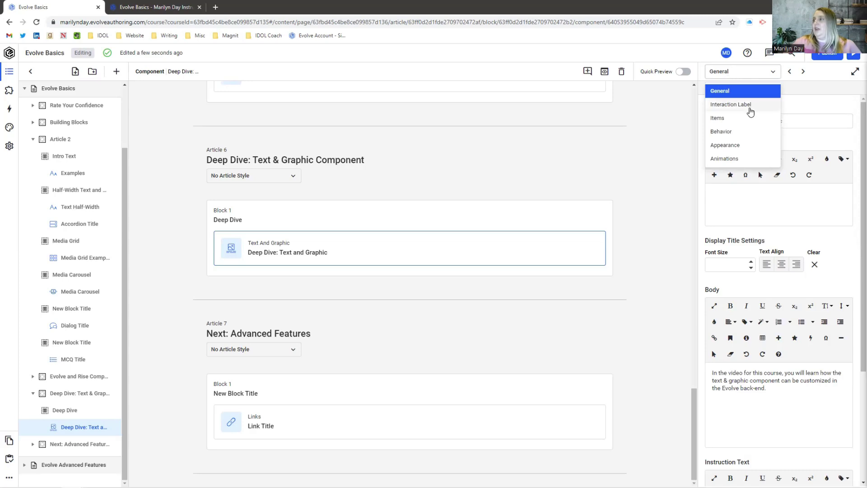
pyautogui.click(756, 158)
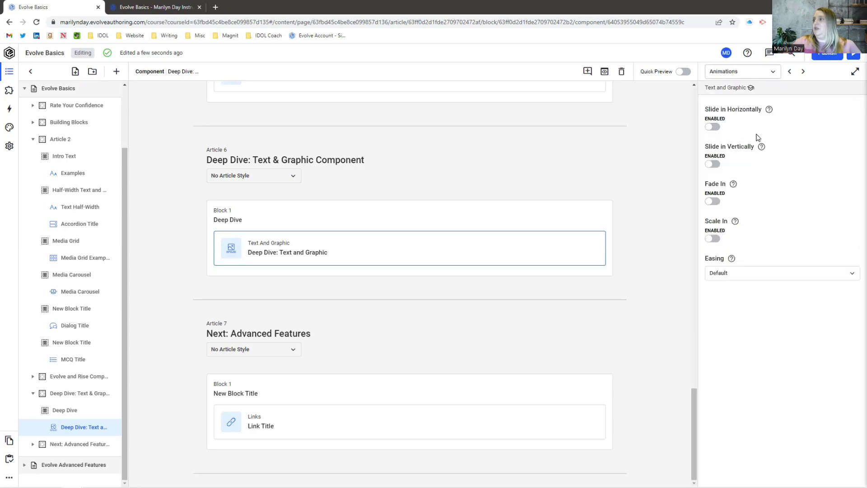
pyautogui.click(744, 77)
pyautogui.click(742, 90)
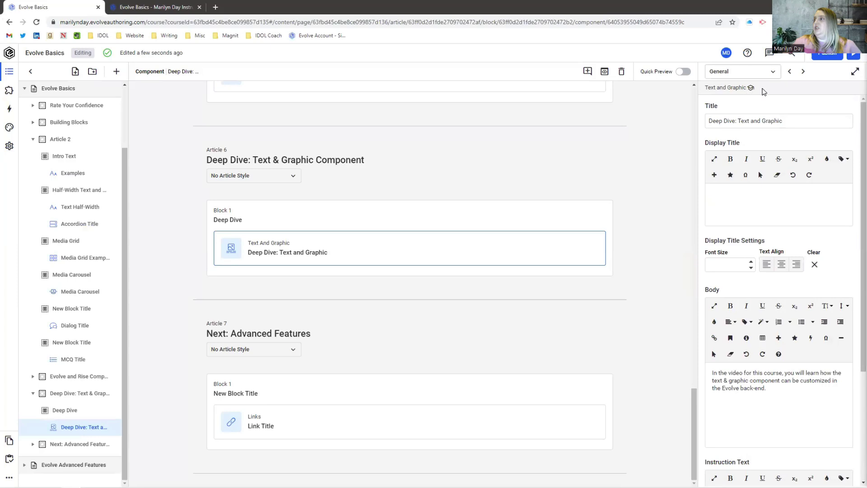
# View the Text and Graphic component's Items and Behavior settings and return to its General settings.
pyautogui.click(802, 72)
pyautogui.click(802, 72)
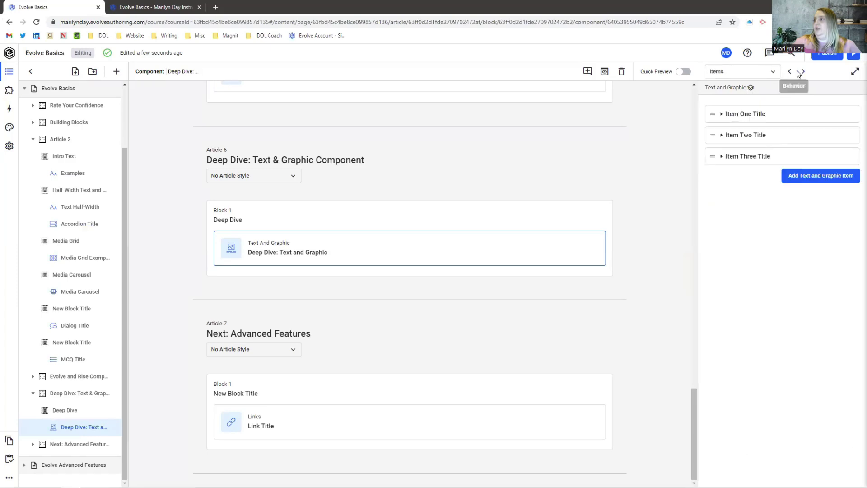
pyautogui.click(801, 72)
pyautogui.click(770, 74)
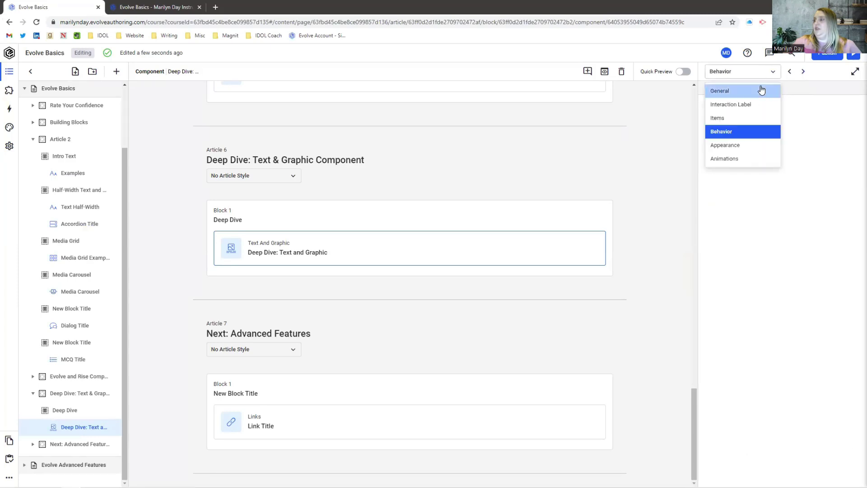
pyautogui.click(761, 91)
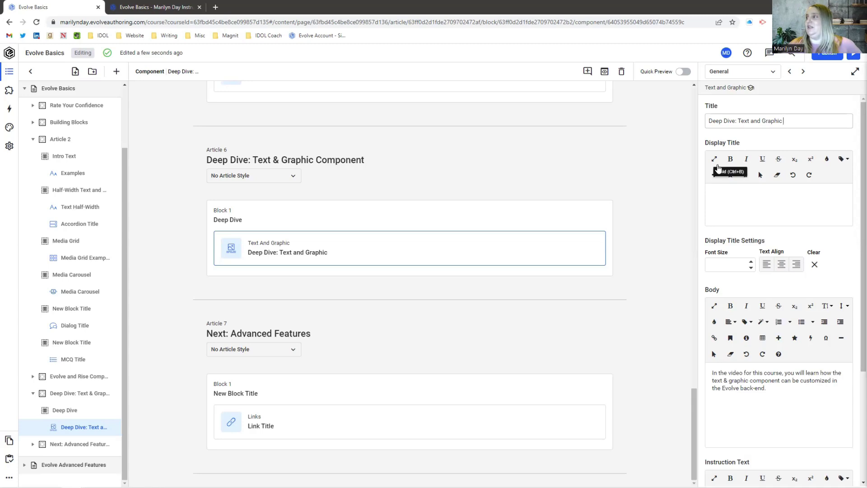
# Copy the component's title text "Deep Dive: Text and Graphic" and turn on Quick Preview.
pyautogui.moveTo(714, 146); pyautogui.dragTo(737, 143)
pyautogui.click(749, 150)
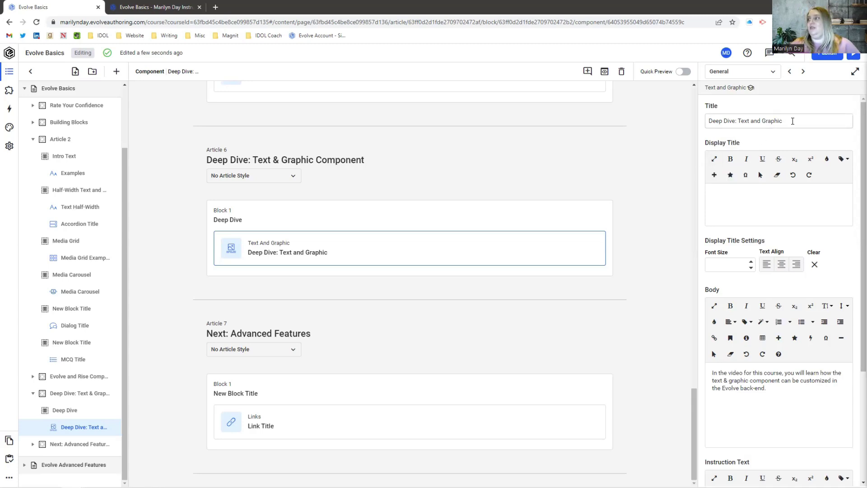
pyautogui.moveTo(792, 121); pyautogui.dragTo(674, 131)
pyautogui.hotkey('ctrl', 'c')
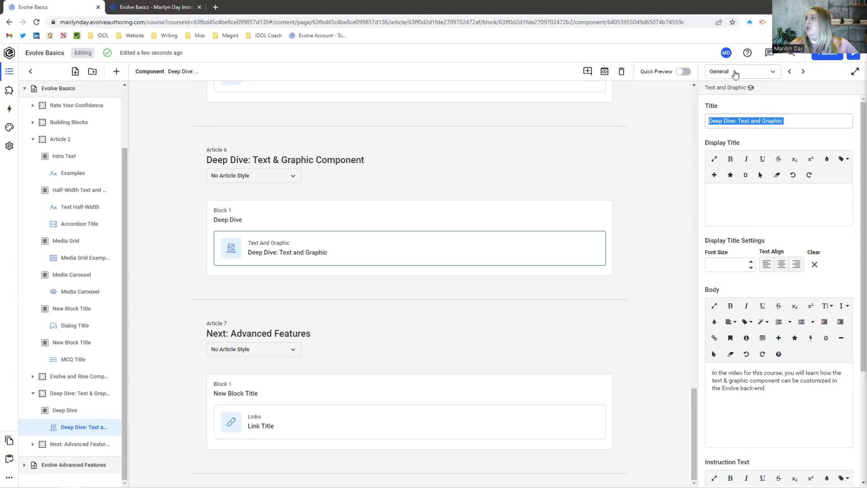
pyautogui.click(683, 71)
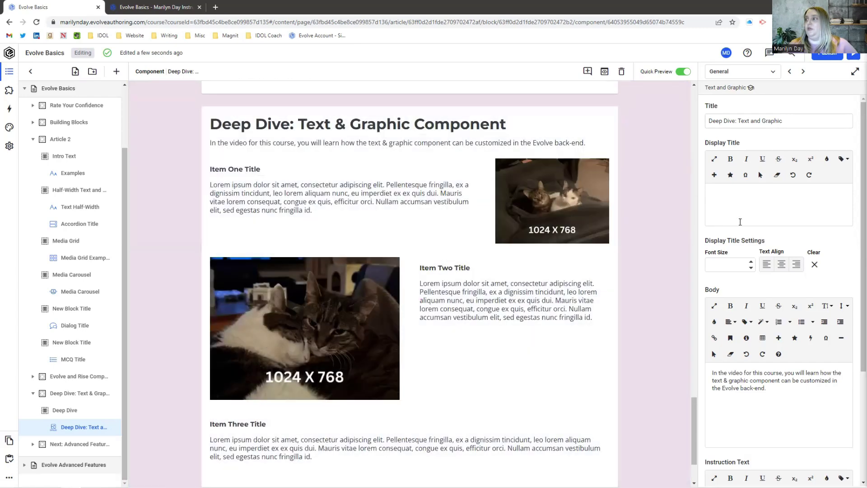
# Try "Deep Dive: Text and Graphic" as the component's display title and clear it again.
pyautogui.click(761, 210)
pyautogui.hotkey('ctrl', 'v')
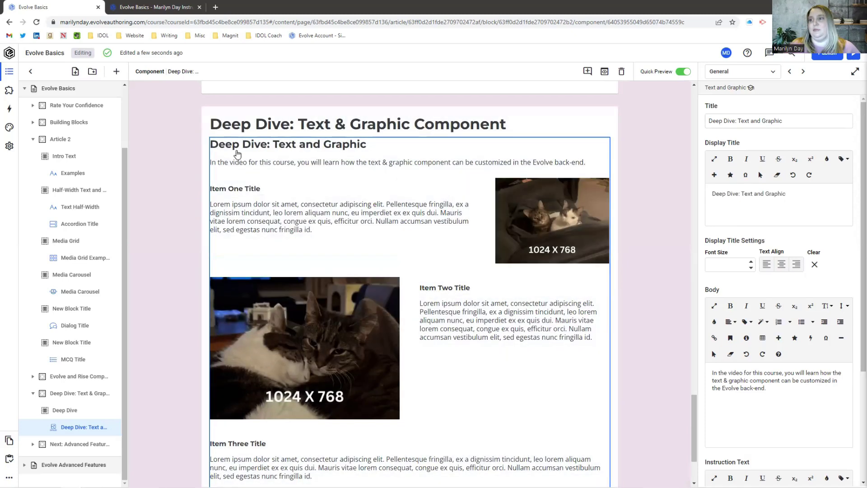
pyautogui.moveTo(816, 210); pyautogui.dragTo(695, 224)
pyautogui.press('BackSpace')
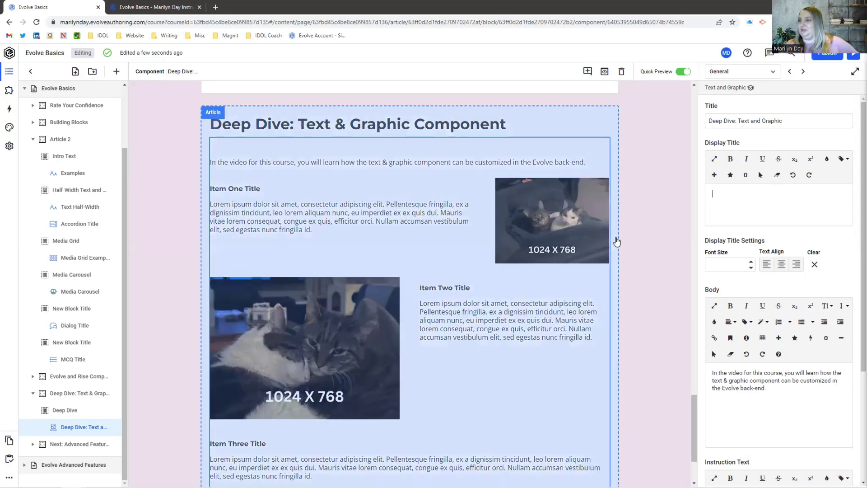
# Try "Click images to enlarge." as the component's instruction text and delete it again.
pyautogui.scroll(-1, 800, 400)
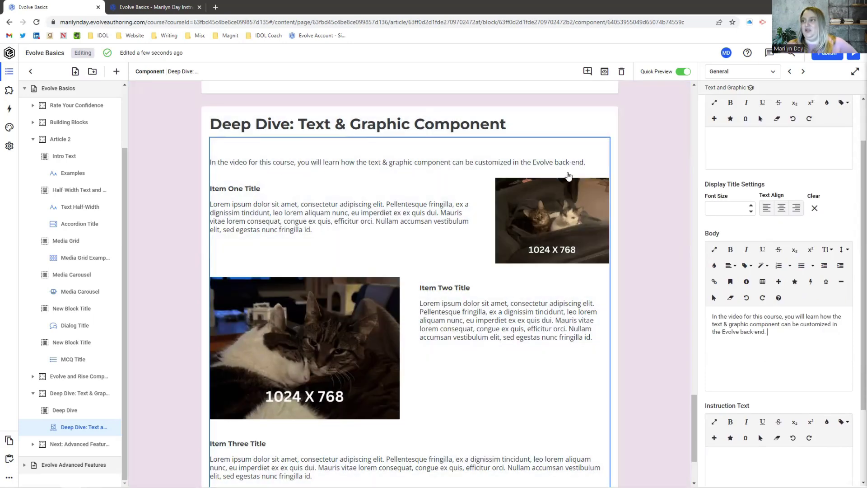
pyautogui.scroll(-1, 806, 308)
pyautogui.scroll(-2, 807, 308)
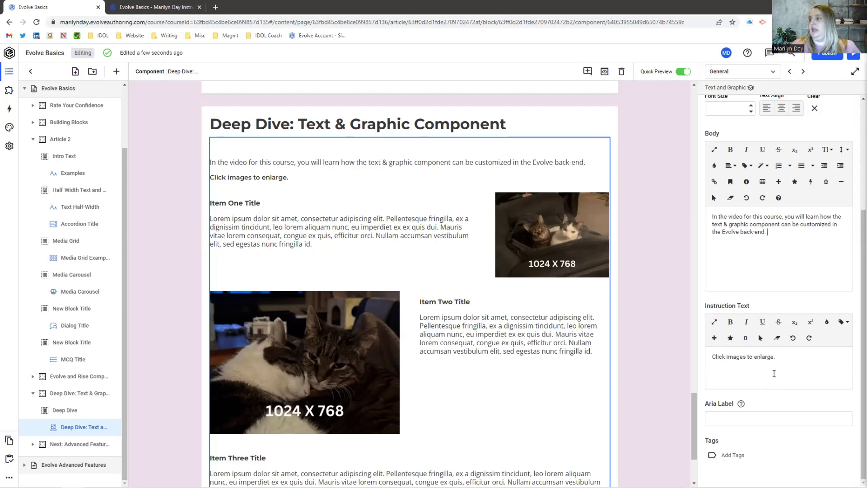
pyautogui.moveTo(801, 357); pyautogui.dragTo(664, 368)
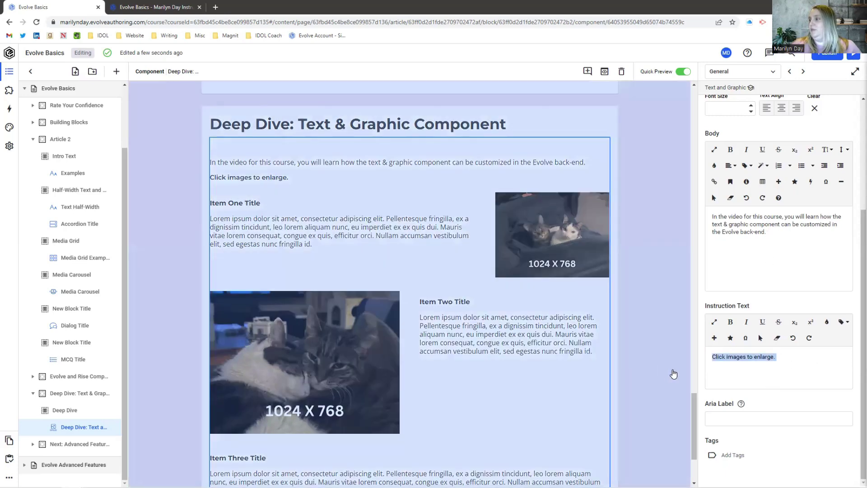
pyautogui.press('BackSpace')
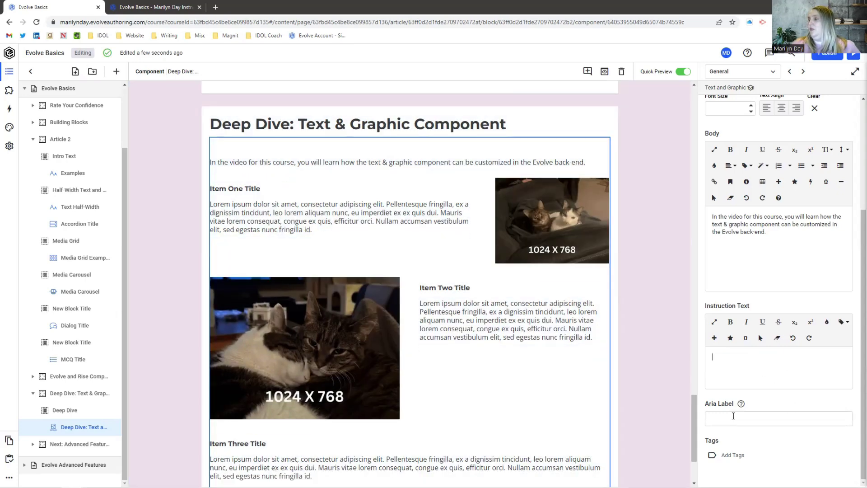
# Read the help note for the component's Aria Label field.
pyautogui.moveTo(742, 404)
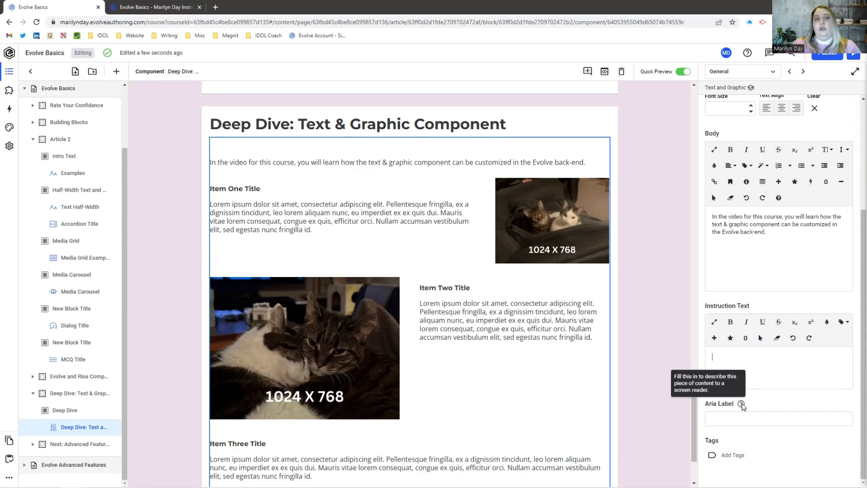
pyautogui.click(744, 416)
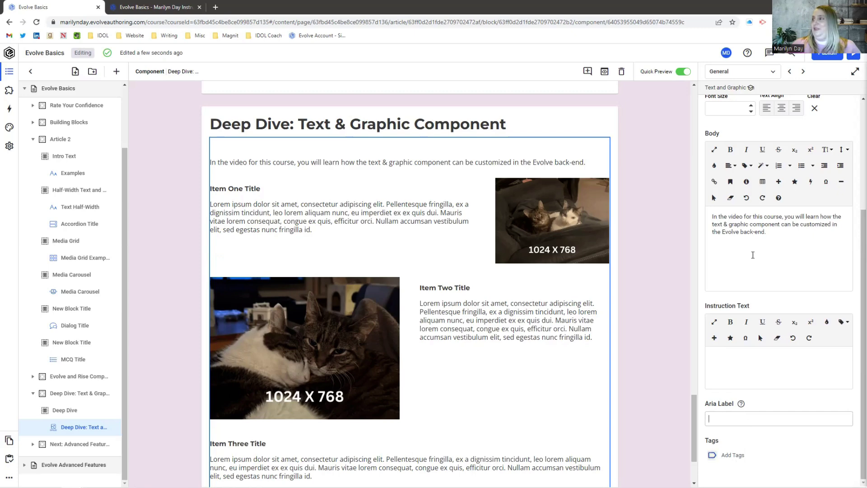
pyautogui.scroll(3, 766, 275)
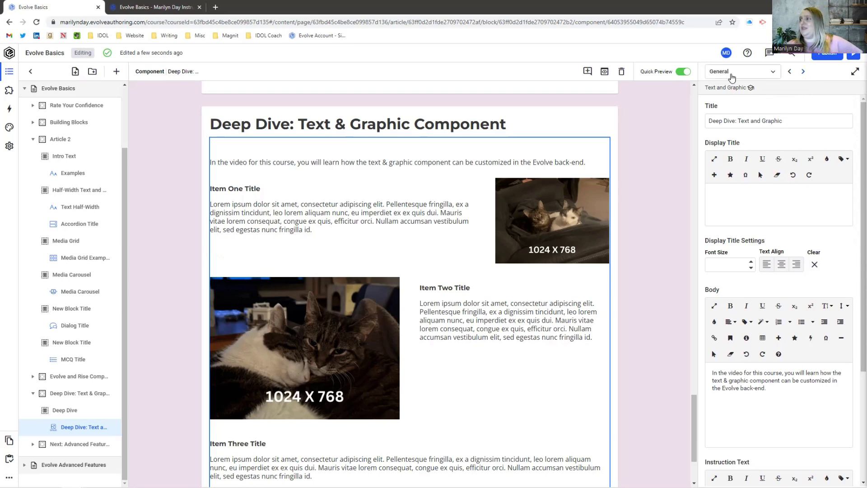
# Look at the Interaction Label settings, and examine Item One's title, body and image options in the Items settings.
pyautogui.click(803, 72)
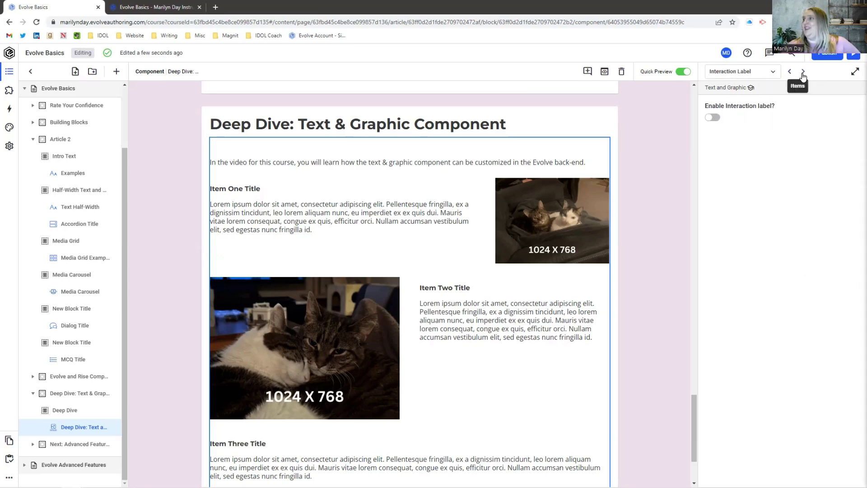
pyautogui.click(803, 72)
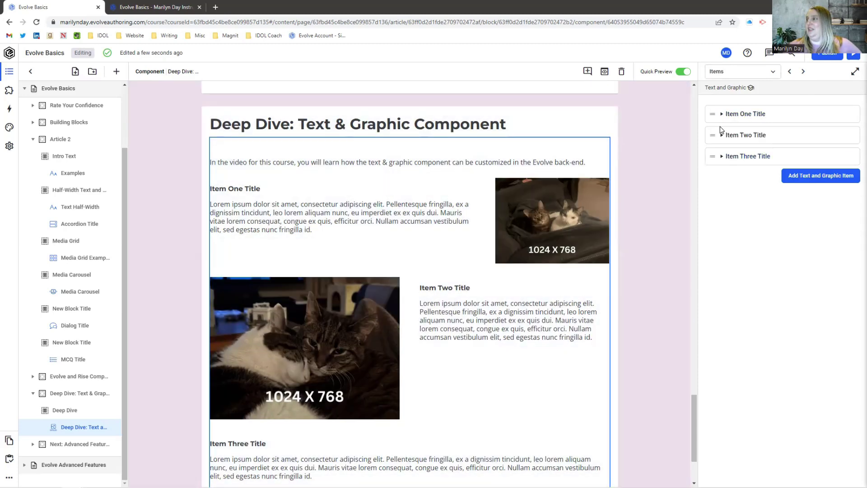
pyautogui.click(722, 114)
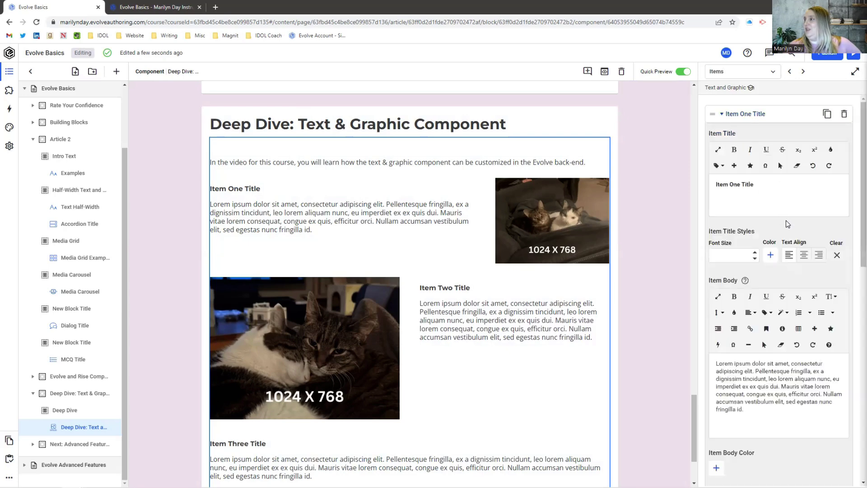
pyautogui.scroll(-3, 783, 190)
pyautogui.click(808, 322)
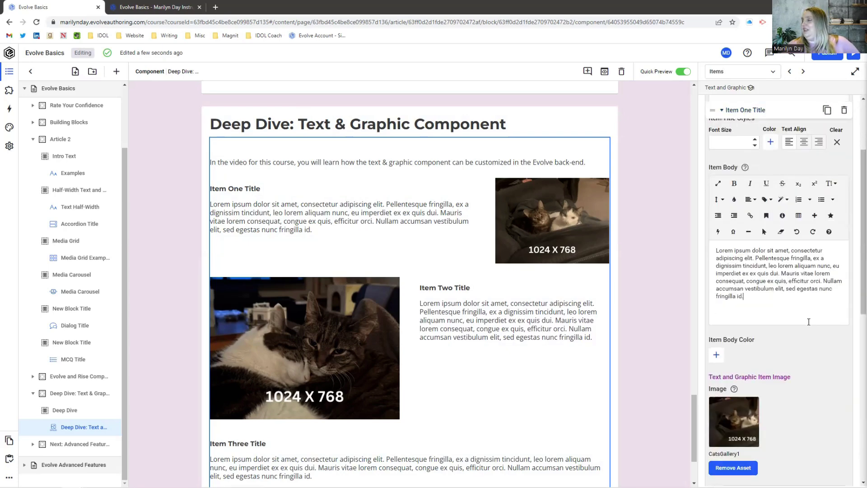
pyautogui.scroll(-3, 752, 285)
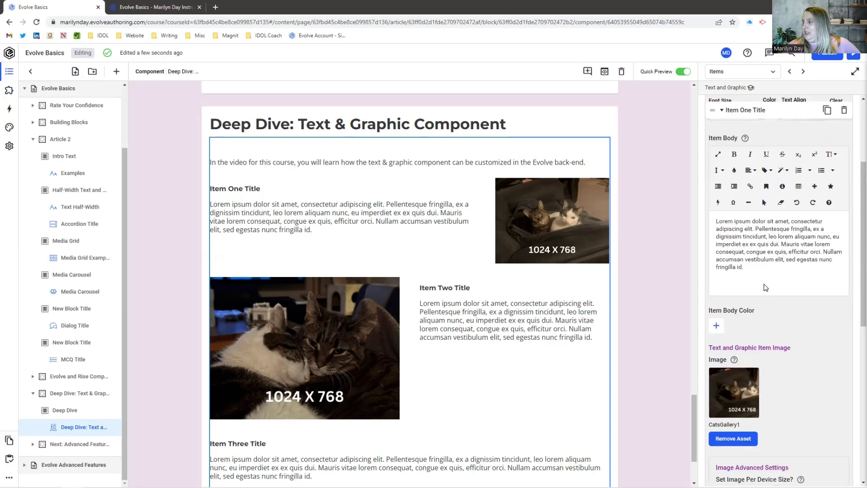
pyautogui.scroll(-3, 768, 305)
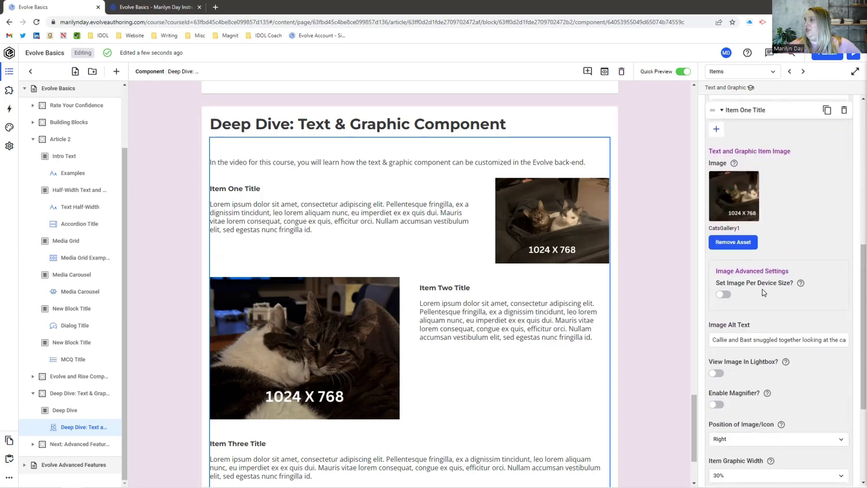
pyautogui.scroll(-2, 758, 301)
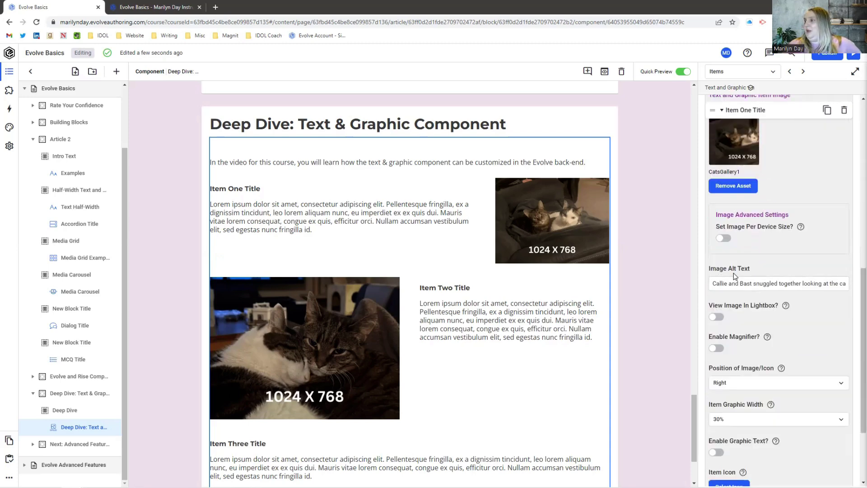
pyautogui.scroll(-2, 806, 310)
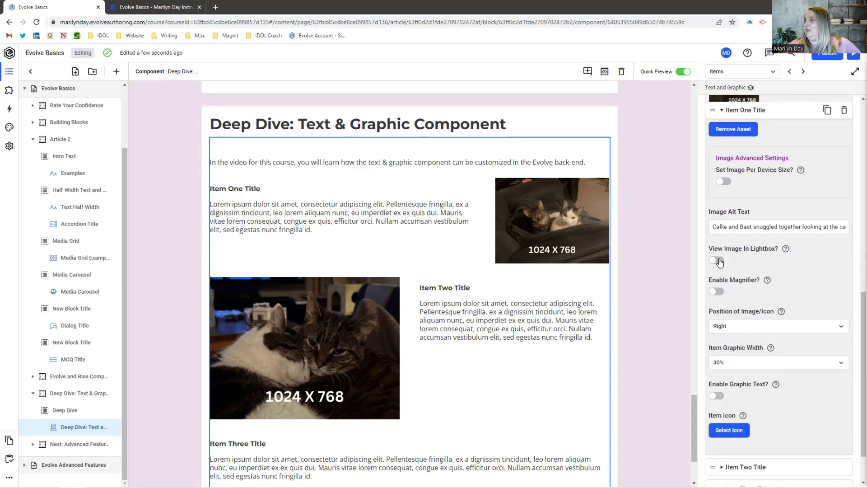
# Try the lightbox view and the magnifier on Item One's image, opening the enlarged picture, and switch both options off.
pyautogui.click(716, 261)
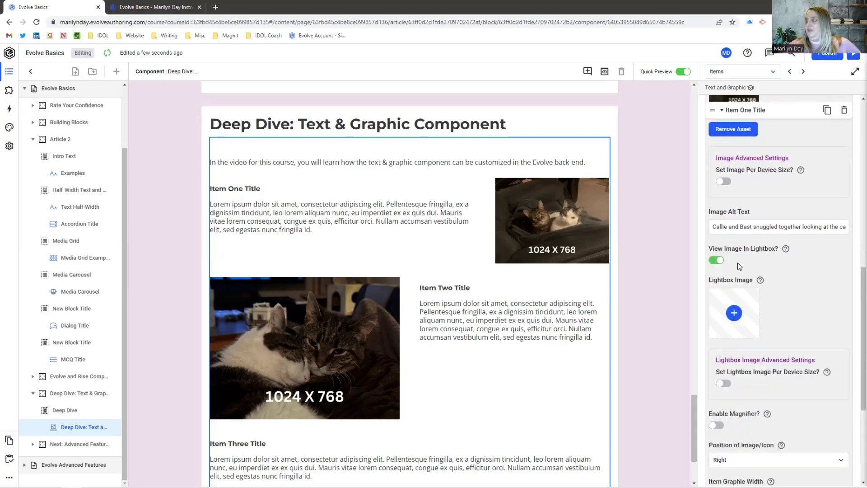
pyautogui.click(551, 228)
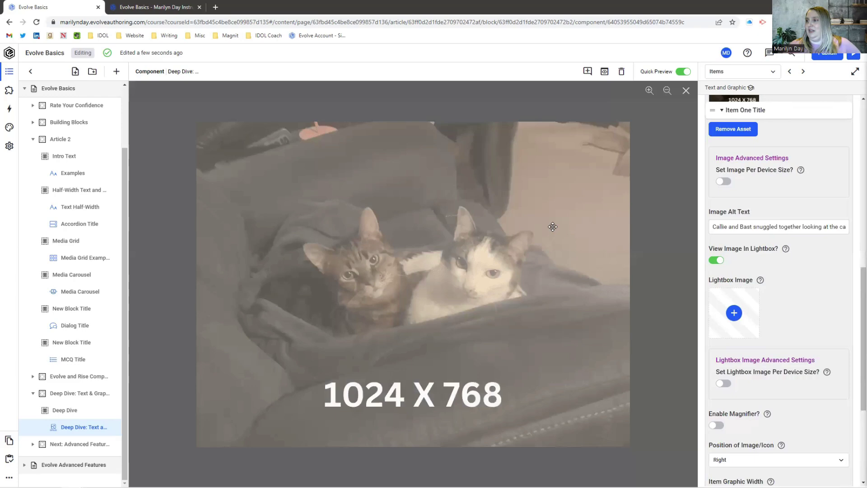
pyautogui.click(684, 91)
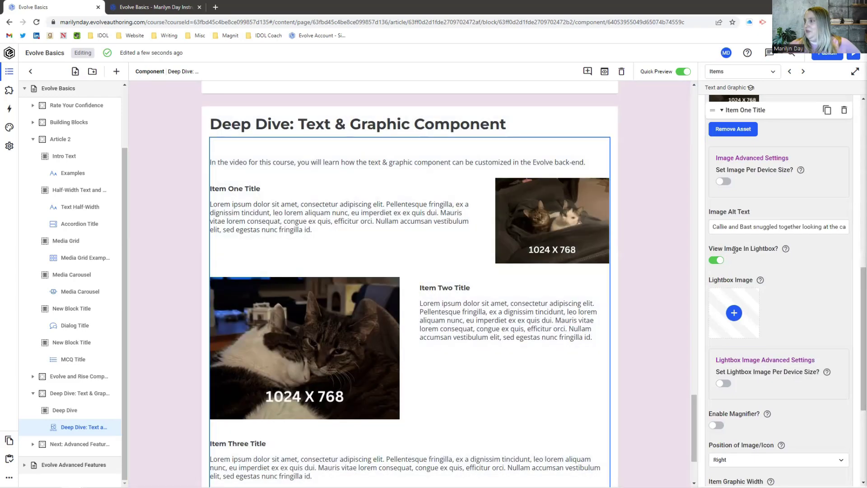
pyautogui.click(718, 261)
pyautogui.click(716, 291)
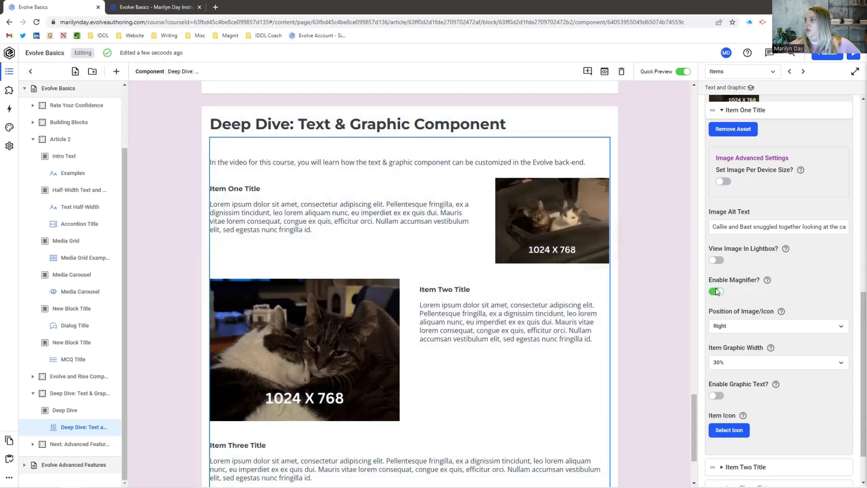
pyautogui.click(716, 291)
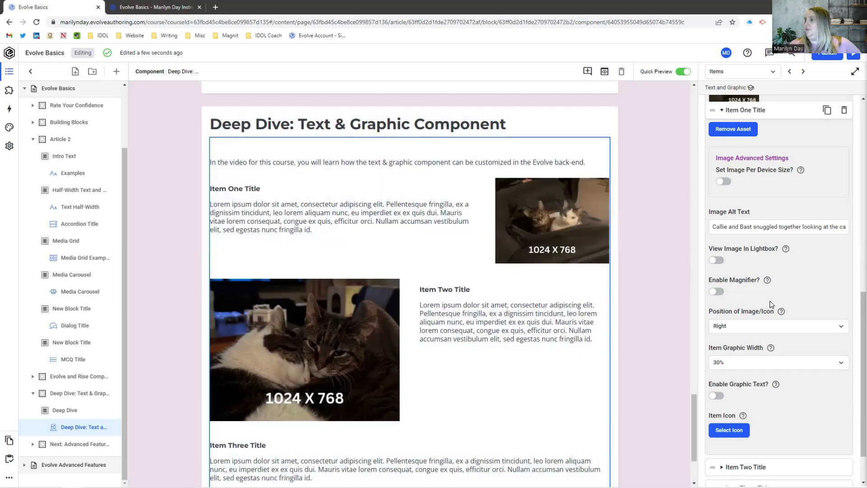
# Try the Top position for Item One's image and set it back to Right.
pyautogui.scroll(-1, 751, 295)
pyautogui.click(743, 274)
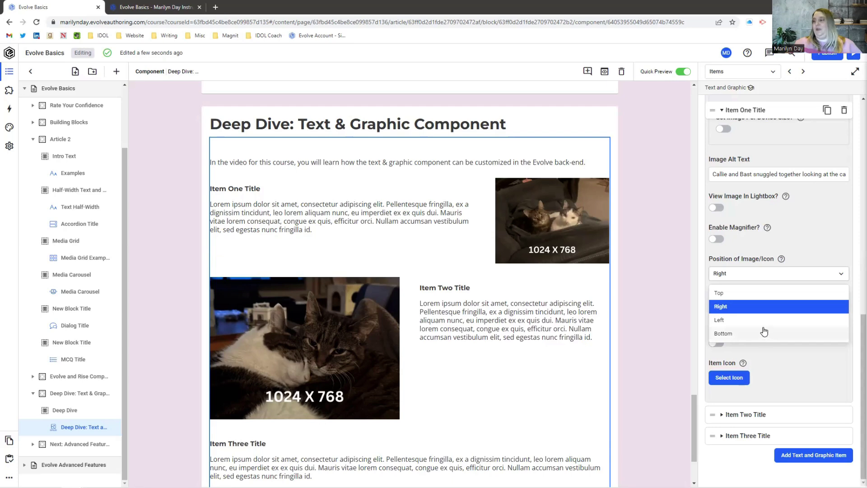
pyautogui.click(753, 294)
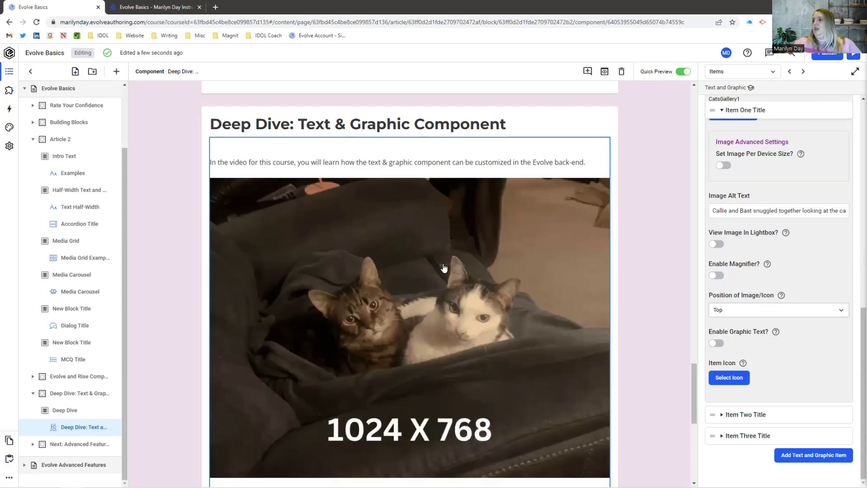
pyautogui.scroll(-3, 444, 268)
pyautogui.click(755, 311)
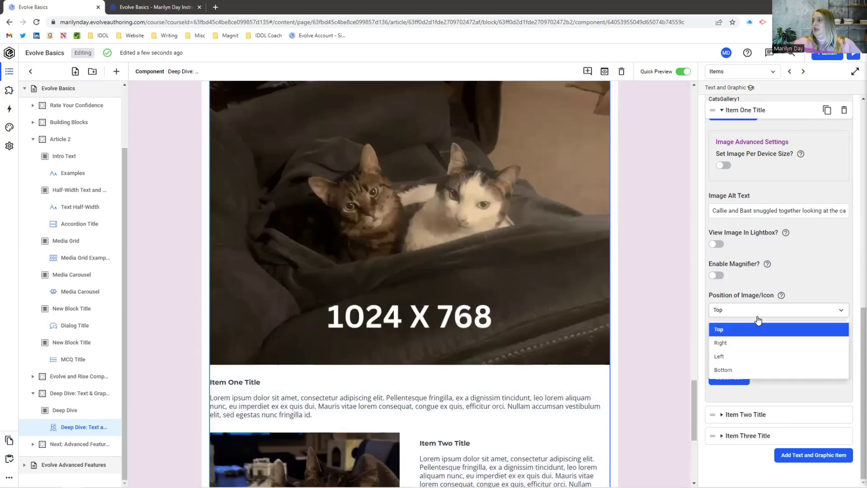
pyautogui.click(751, 344)
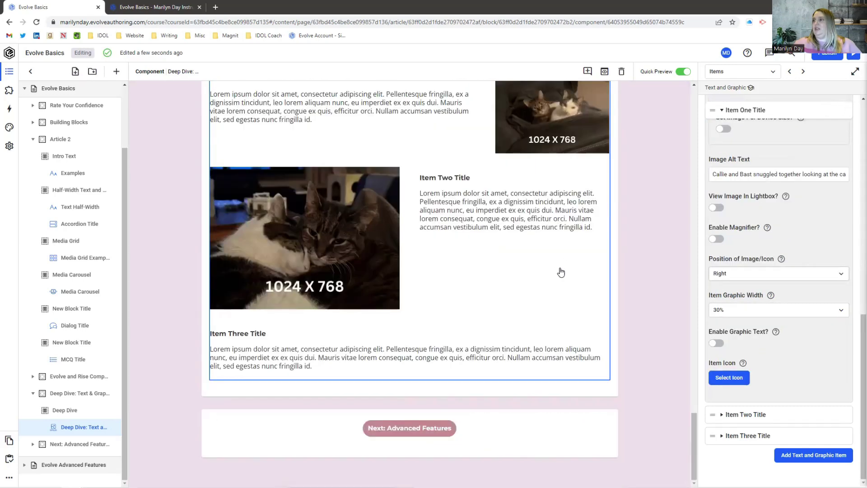
# Try a 70% graphic width for Item One's image and set the width to 50%.
pyautogui.scroll(2, 578, 264)
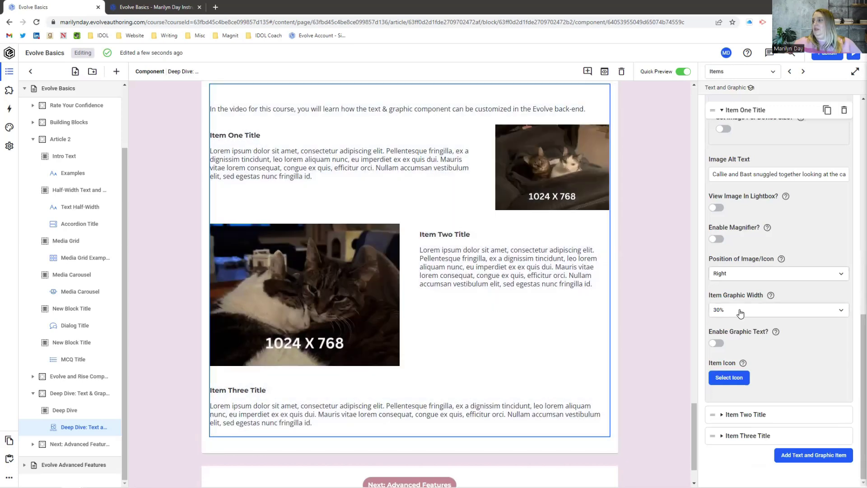
pyautogui.click(737, 311)
pyautogui.click(762, 356)
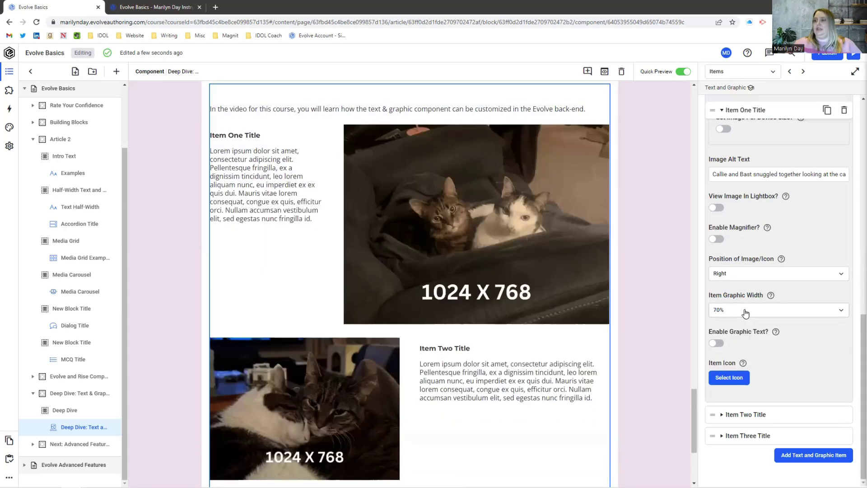
pyautogui.click(745, 312)
pyautogui.click(761, 342)
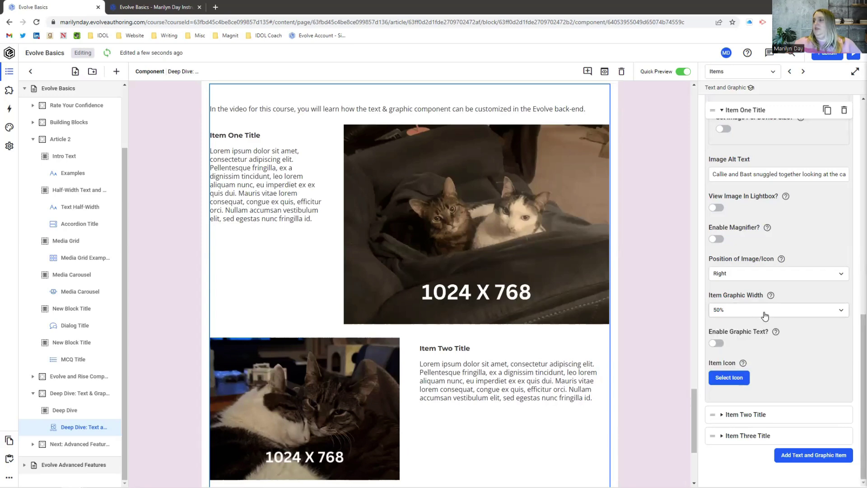
# Try a 30% graphic width for Item One's image and set the width to 70%.
pyautogui.click(765, 315)
pyautogui.click(766, 328)
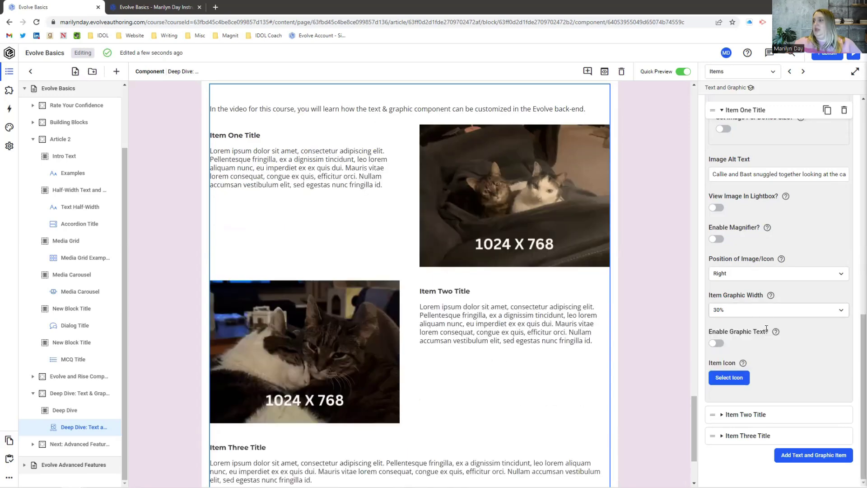
pyautogui.click(727, 312)
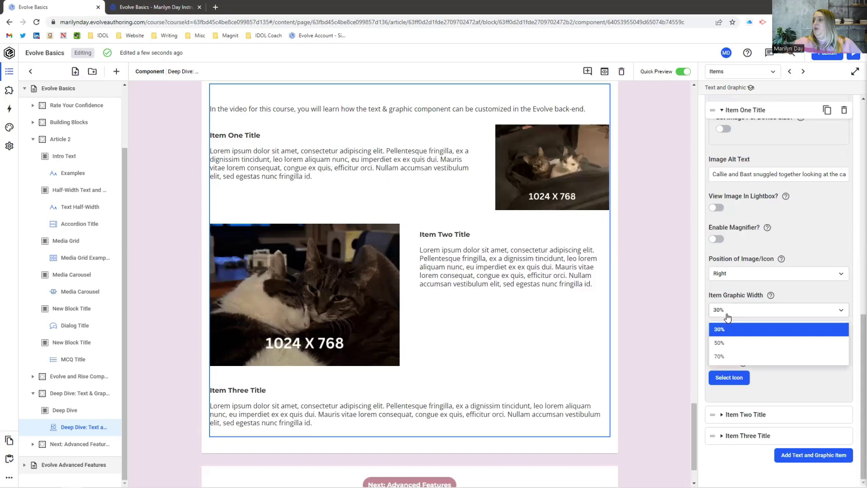
pyautogui.click(742, 356)
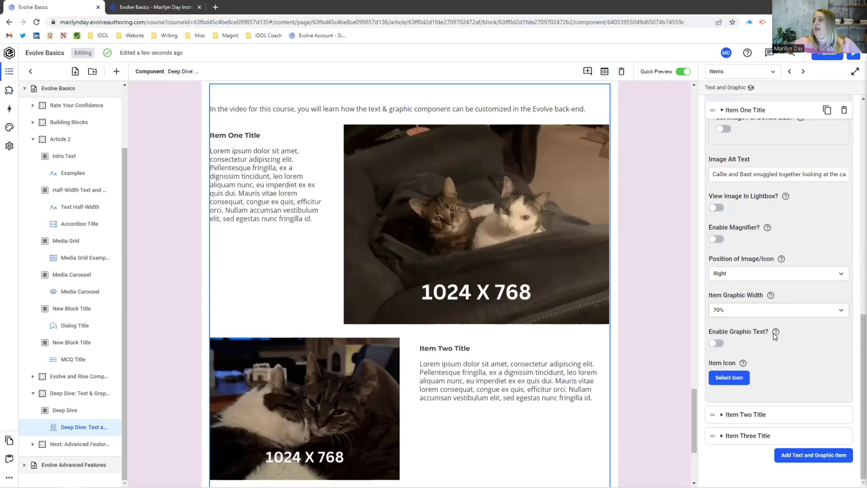
# Enable graphic text on Item One's image, insert lorem ipsum placeholder text over the picture, and delete that text.
pyautogui.moveTo(777, 337)
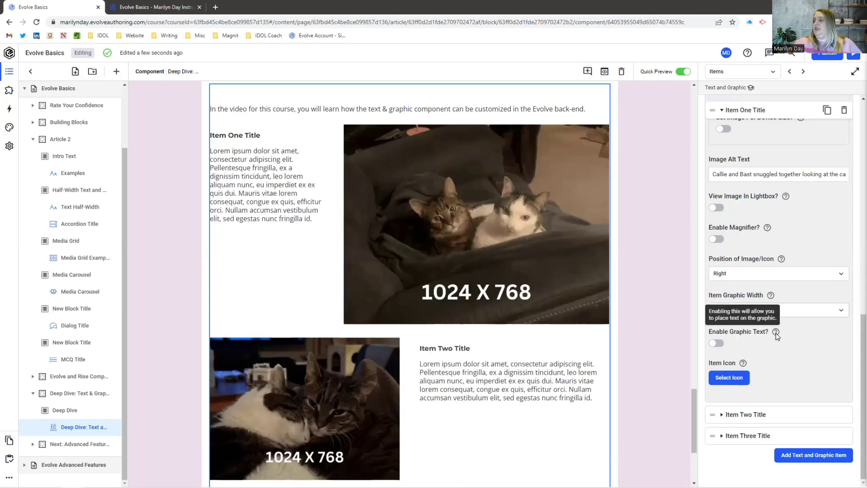
pyautogui.click(719, 343)
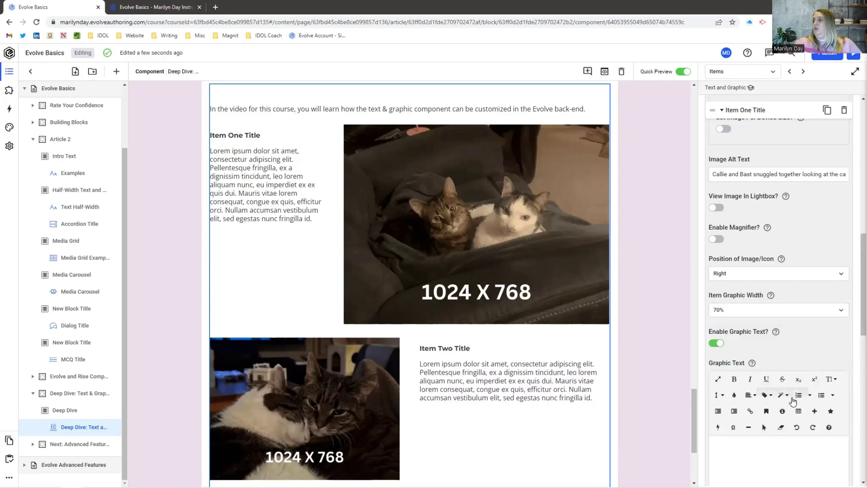
pyautogui.scroll(-3, 744, 346)
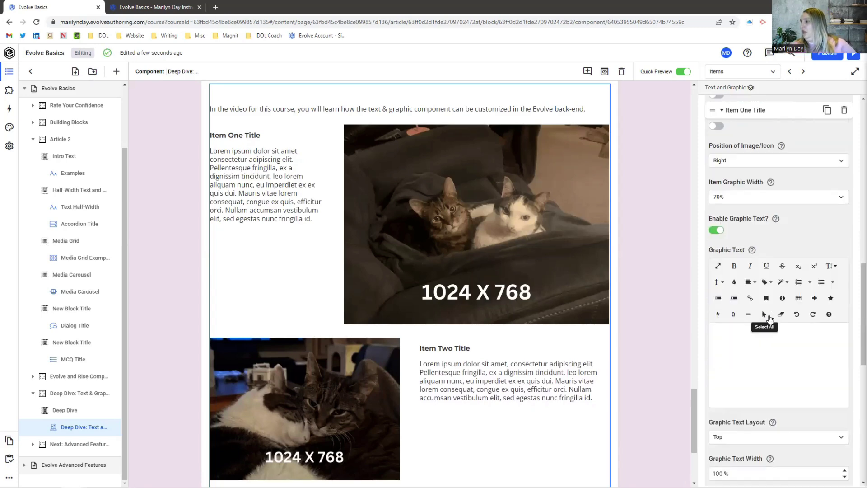
pyautogui.click(814, 299)
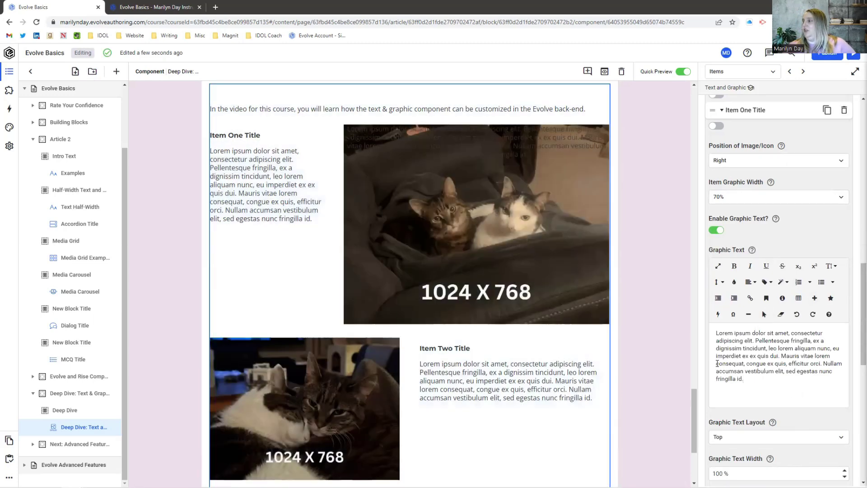
pyautogui.tripleClick(737, 361)
pyautogui.press('BackSpace')
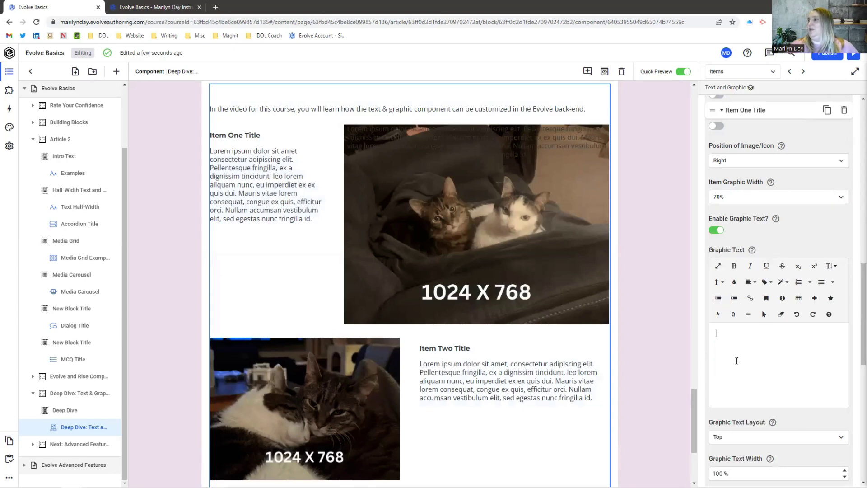
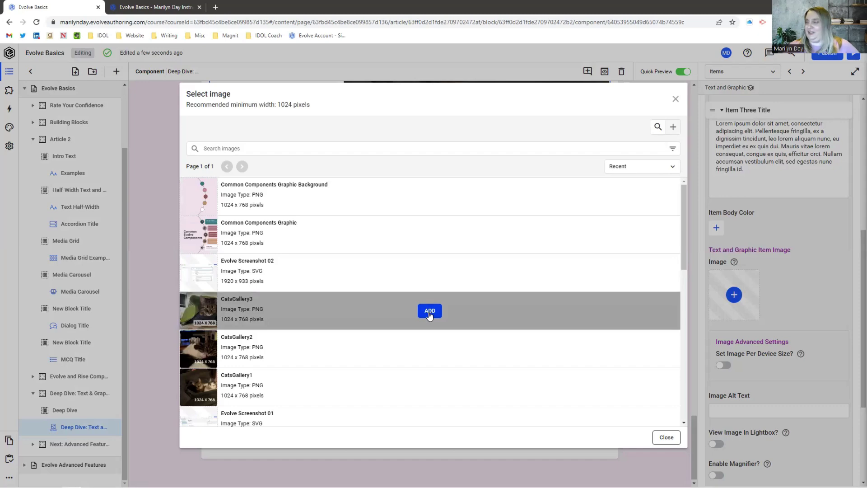
# Add the CatsGallery3 image to Item Three, collapse its settings, and look over all three items on the page.
pyautogui.click(429, 314)
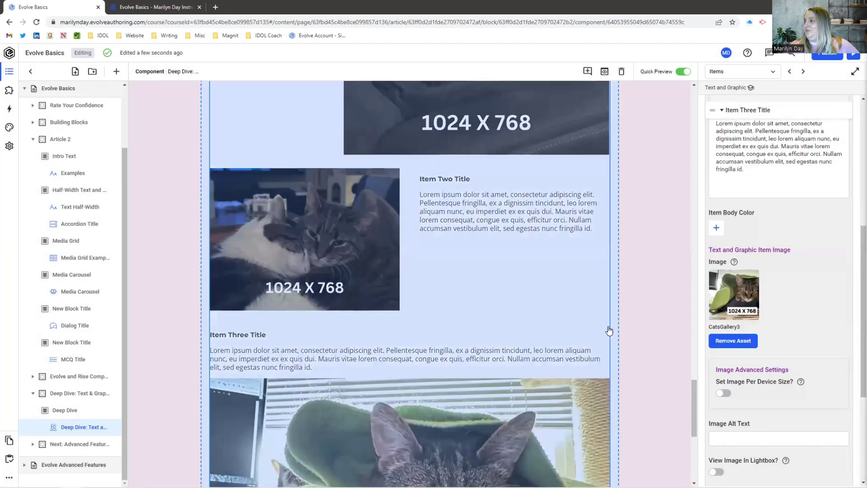
pyautogui.scroll(-1, 778, 312)
pyautogui.scroll(10, 791, 316)
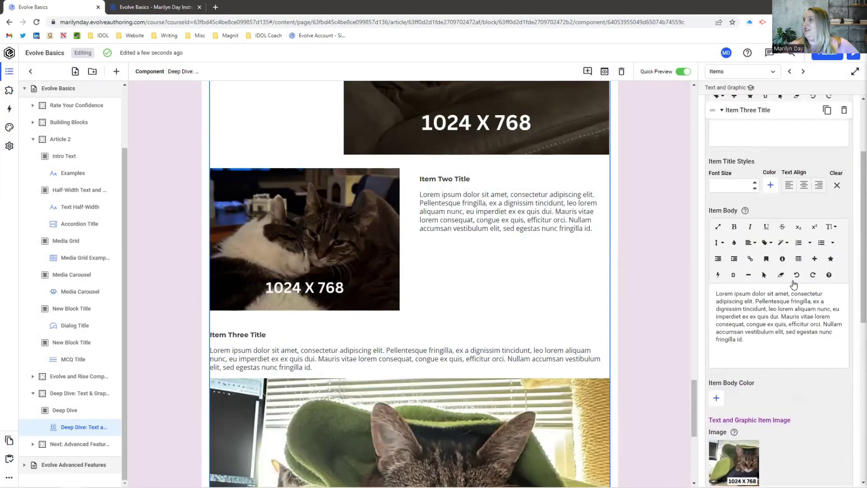
pyautogui.click(774, 153)
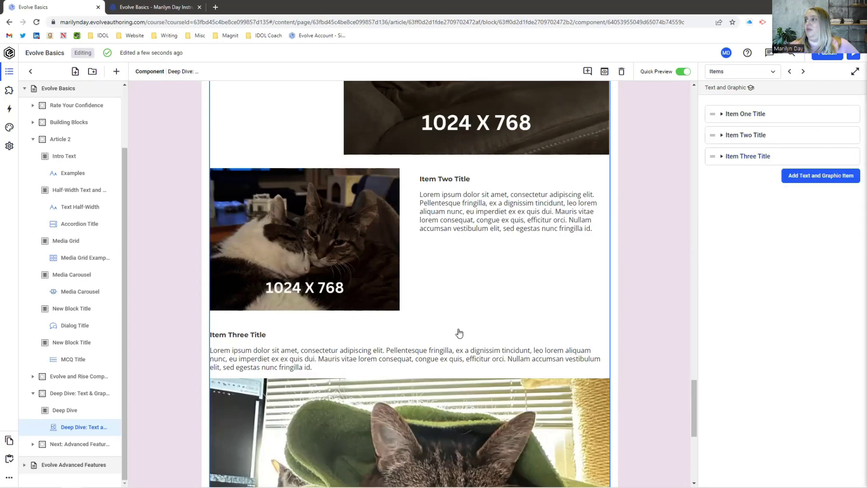
pyautogui.scroll(4, 507, 334)
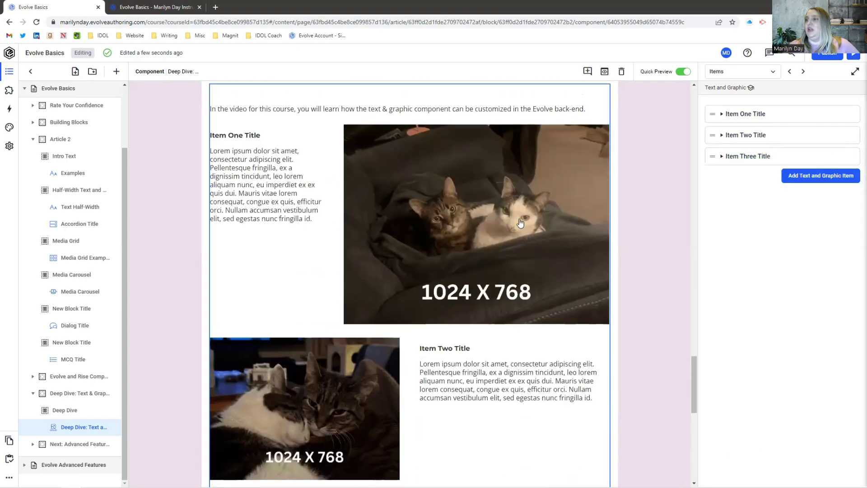
pyautogui.scroll(-4, 460, 269)
pyautogui.scroll(-3, 430, 269)
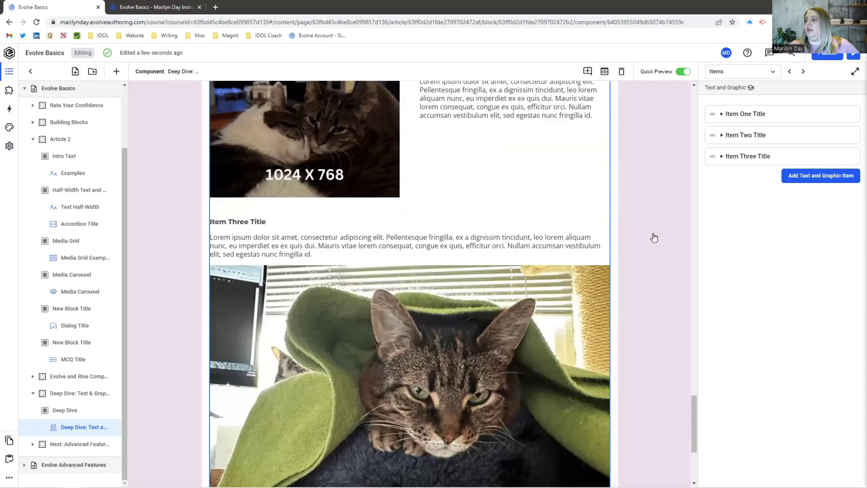
# Enable the Column Layout in the component's Behavior settings and set the number of items in a row to 3.
pyautogui.click(803, 72)
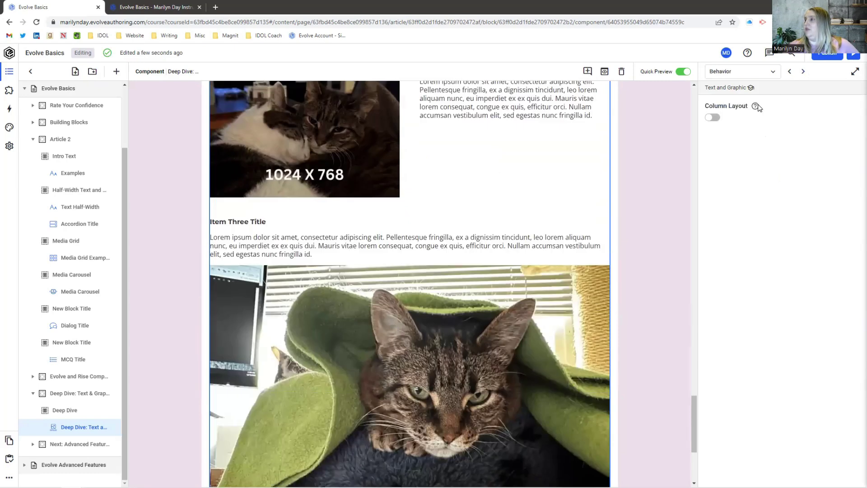
pyautogui.click(712, 118)
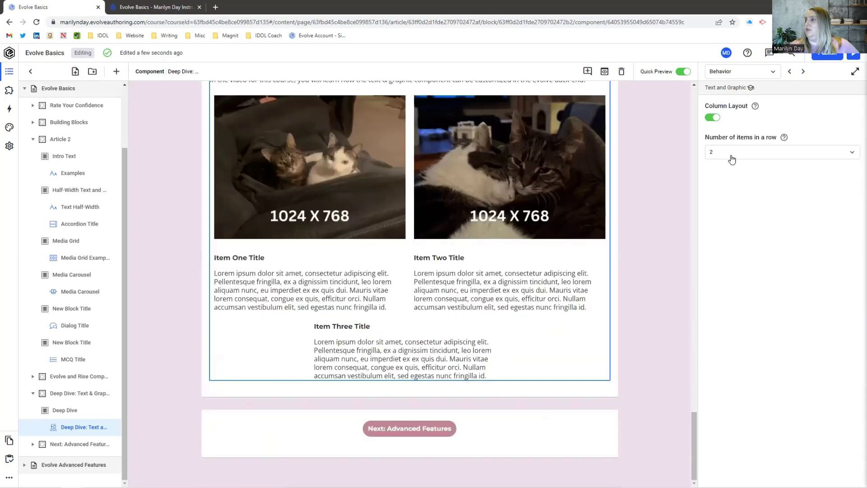
pyautogui.click(731, 156)
pyautogui.click(729, 186)
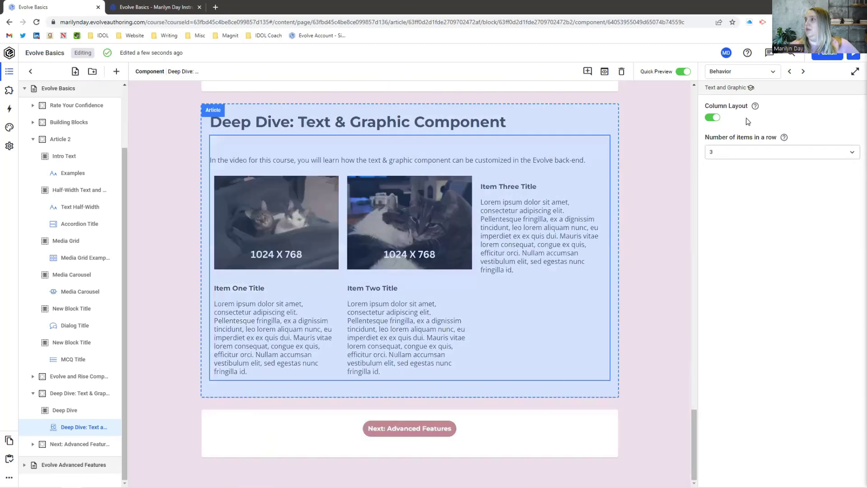
# Add CatsGallery3 as Item Three's column image in the Items settings and collapse the item.
pyautogui.click(788, 72)
pyautogui.click(754, 158)
pyautogui.scroll(-6, 755, 165)
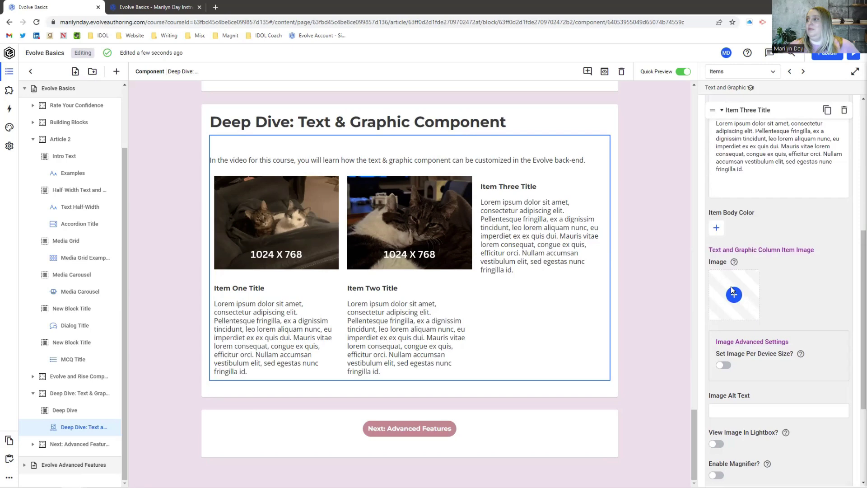
pyautogui.click(733, 296)
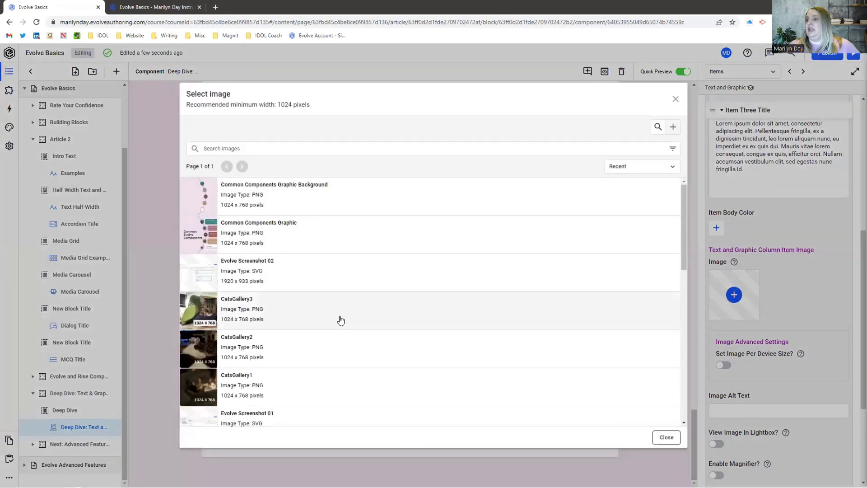
pyautogui.click(340, 320)
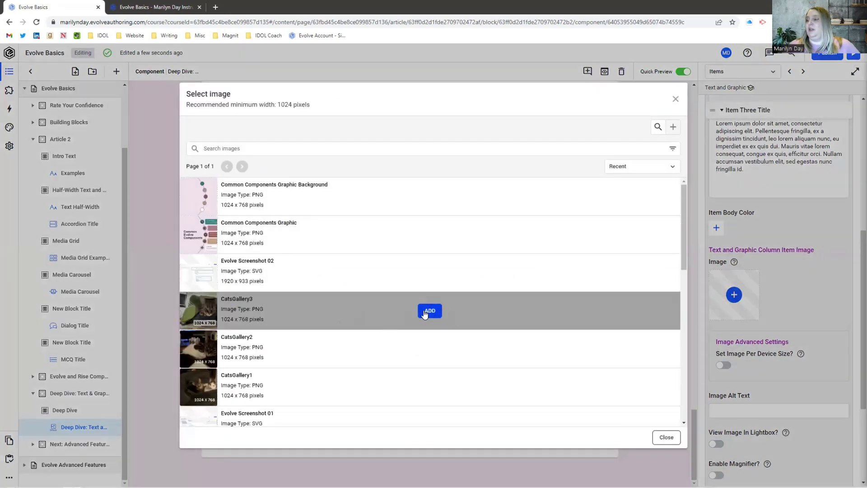
pyautogui.click(427, 315)
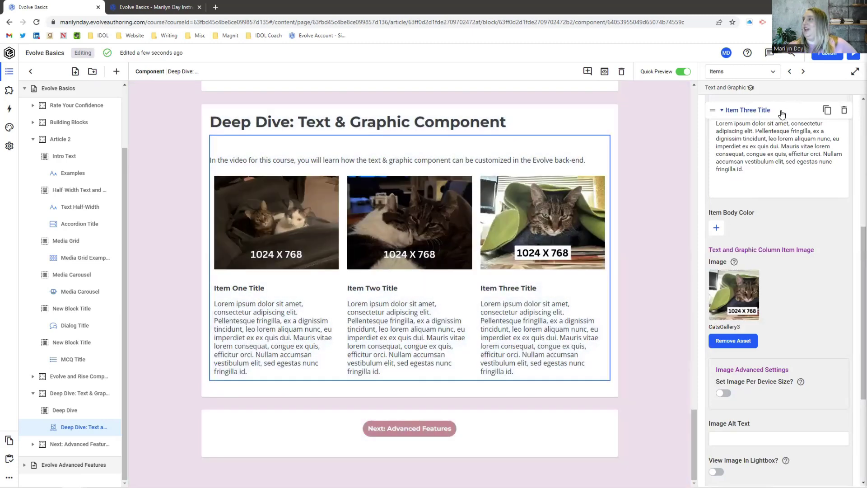
pyautogui.click(781, 112)
# Try 2 and 4 items in a row for the column layout and set the number back to 3.
pyautogui.click(803, 71)
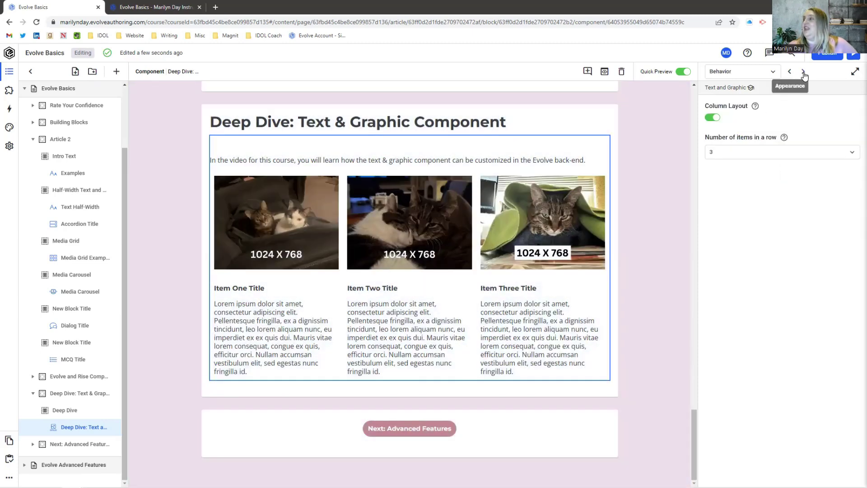
pyautogui.click(797, 153)
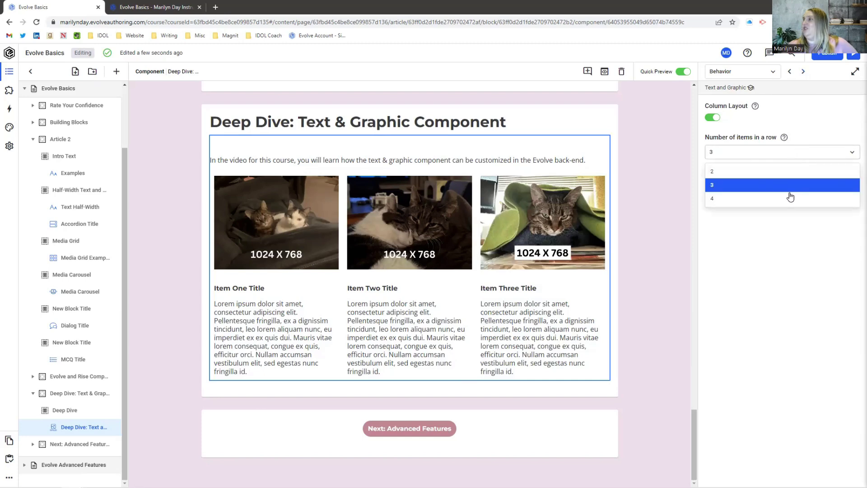
pyautogui.click(786, 171)
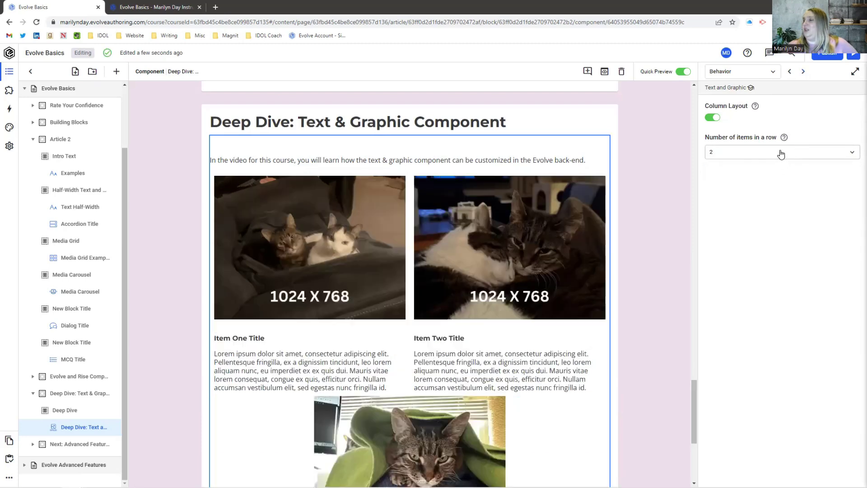
pyautogui.click(776, 155)
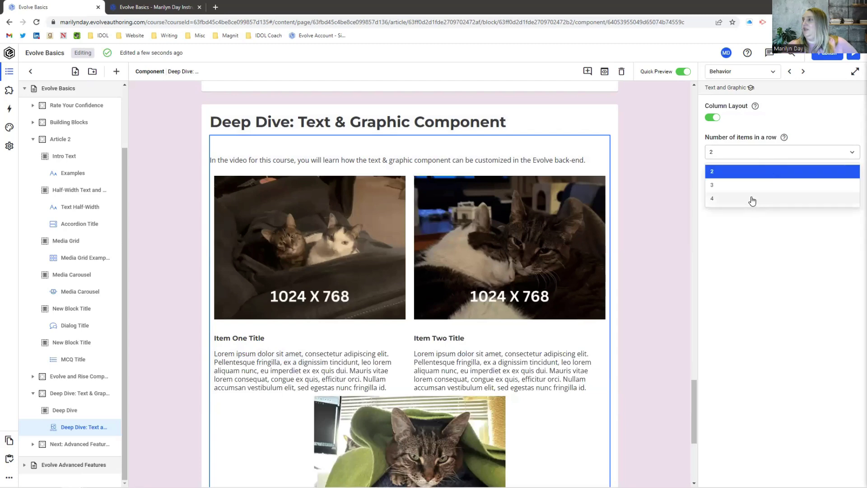
pyautogui.click(751, 197)
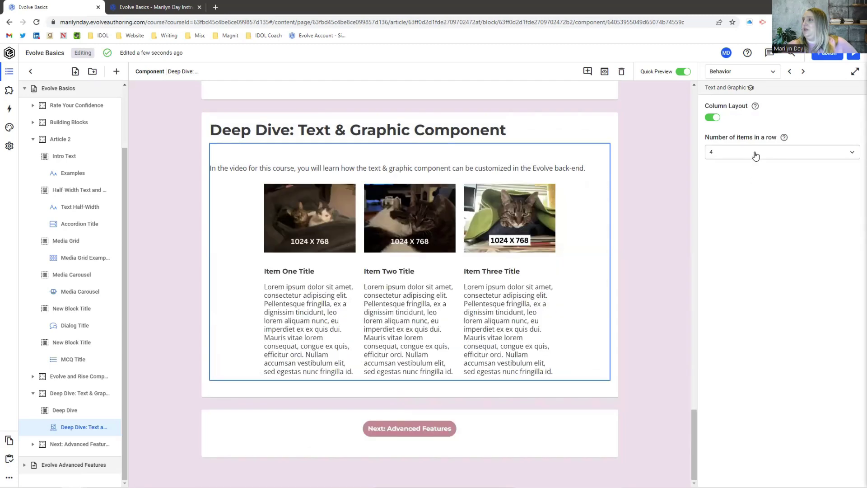
pyautogui.click(755, 156)
pyautogui.click(752, 185)
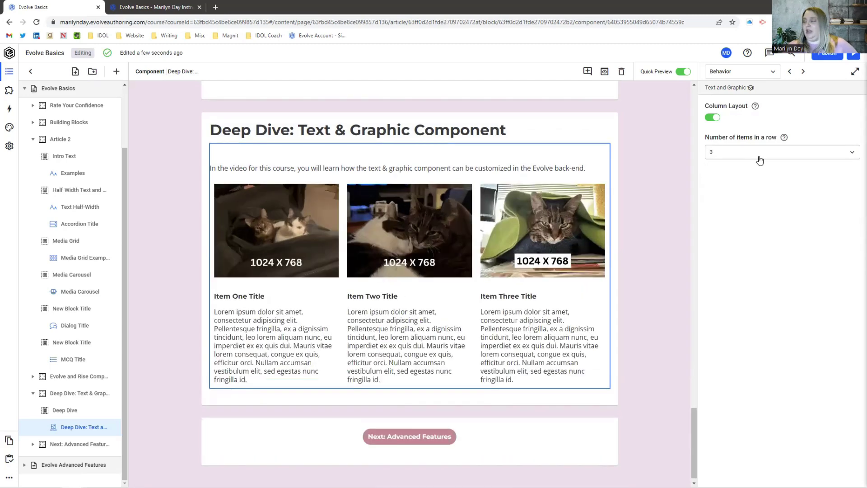
# Look at the Appearance settings, and in Animations enable Slide in Horizontally, animating from 90% with Slow easing.
pyautogui.click(803, 72)
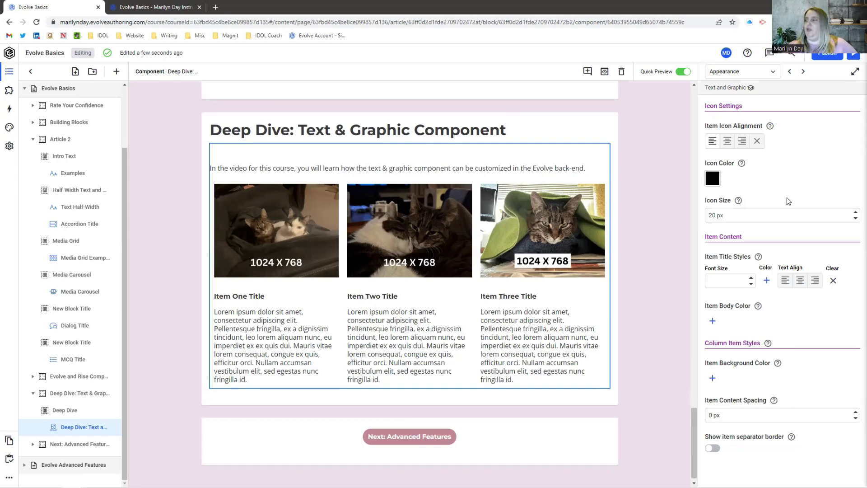
pyautogui.click(803, 71)
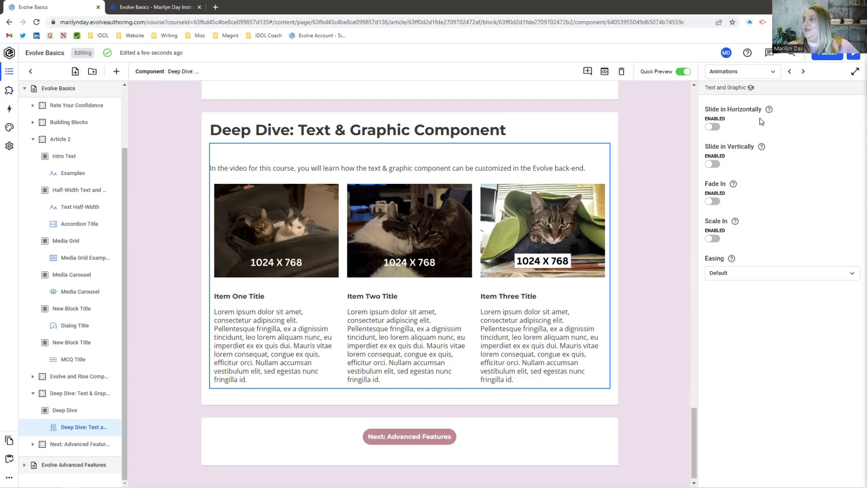
pyautogui.moveTo(769, 110)
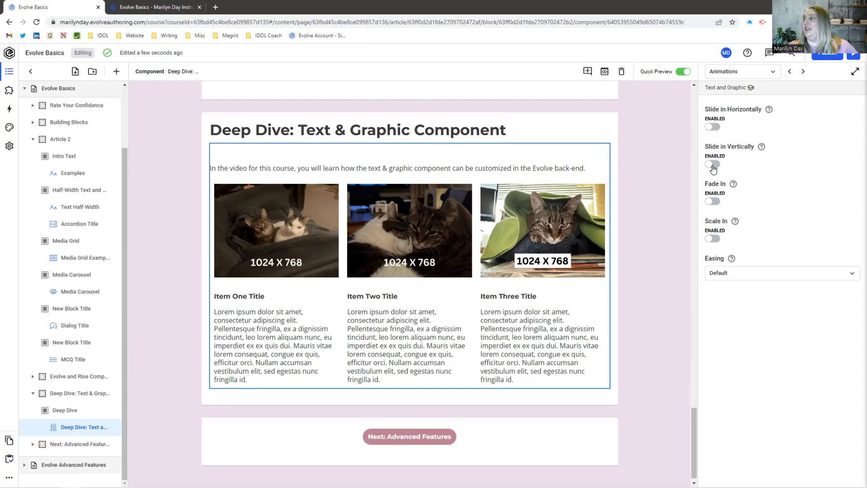
pyautogui.click(714, 128)
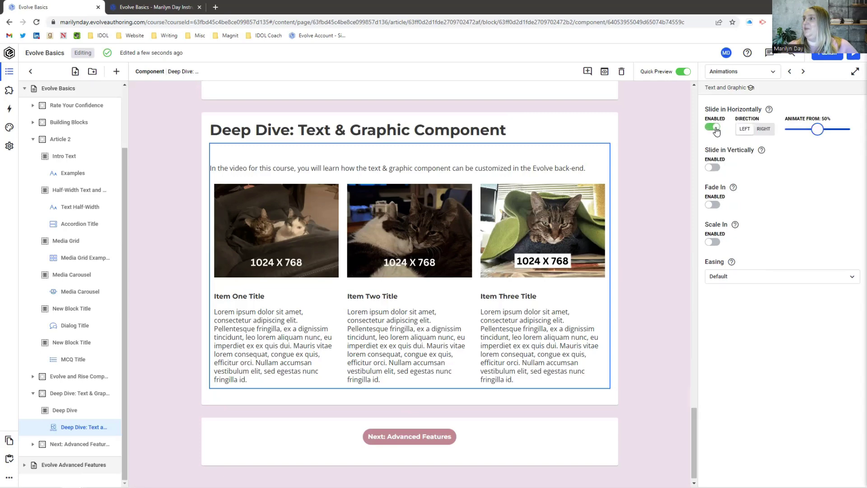
pyautogui.moveTo(817, 130); pyautogui.dragTo(838, 129)
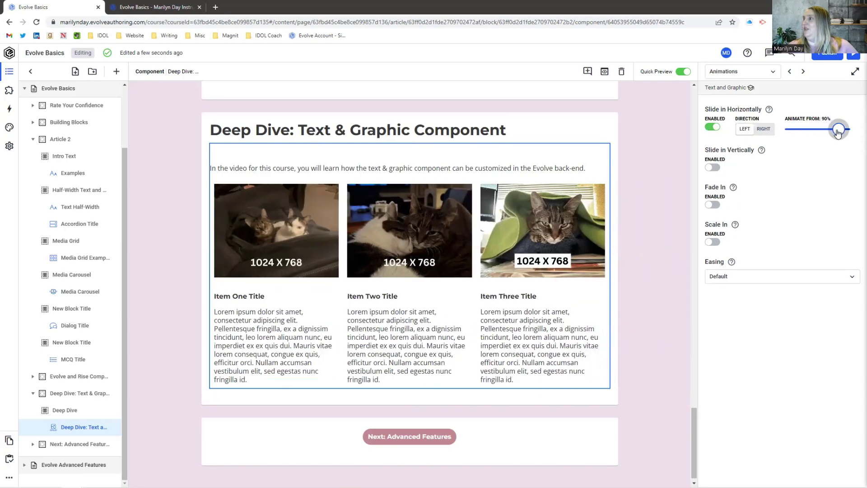
pyautogui.click(782, 282)
pyautogui.click(766, 349)
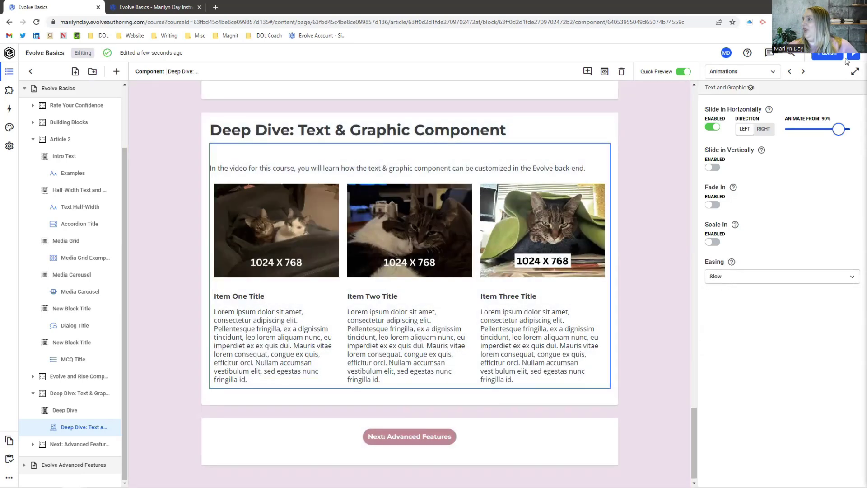
# Check the component's animation in a live preview, at the Deep Dive section of the Evolve Basics page, and return to the editor.
pyautogui.click(849, 56)
pyautogui.click(842, 68)
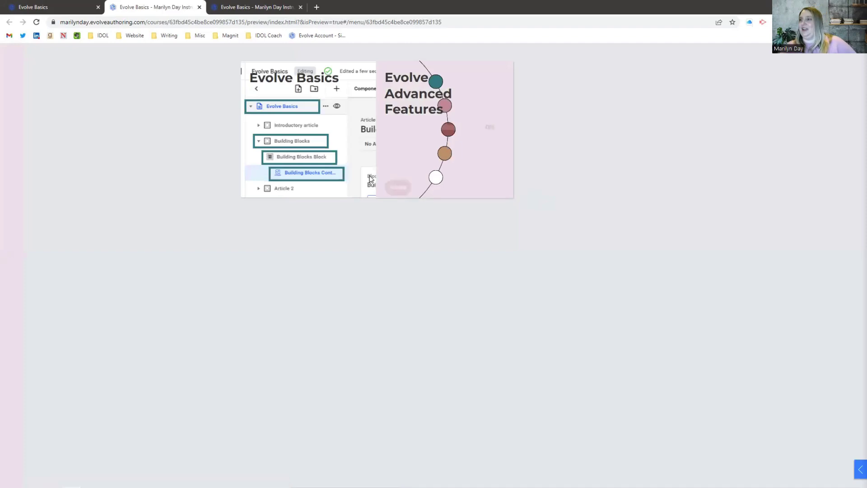
pyautogui.click(273, 197)
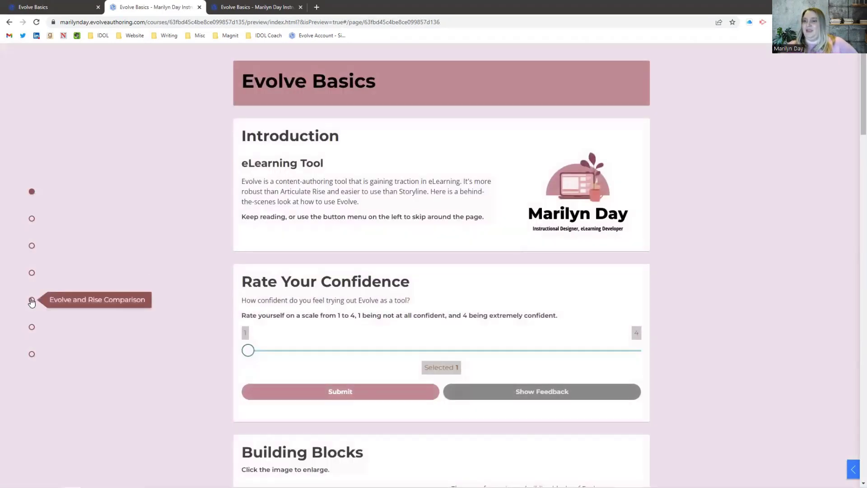
pyautogui.click(32, 326)
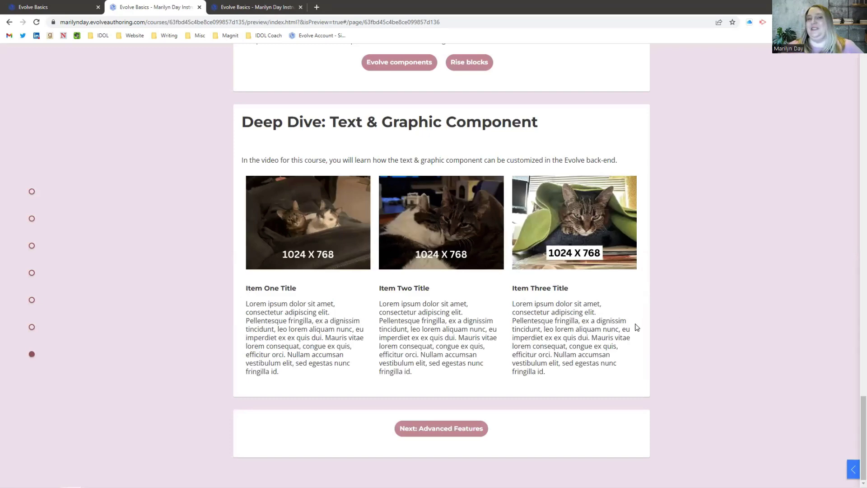
pyautogui.click(44, 9)
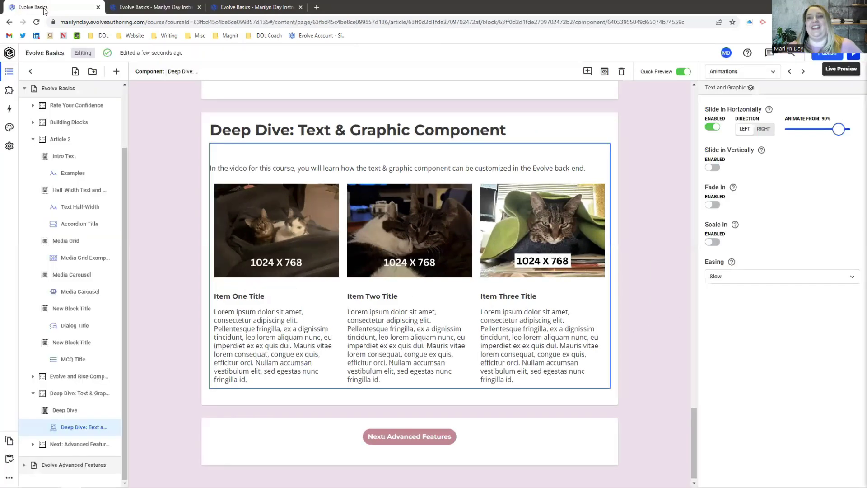